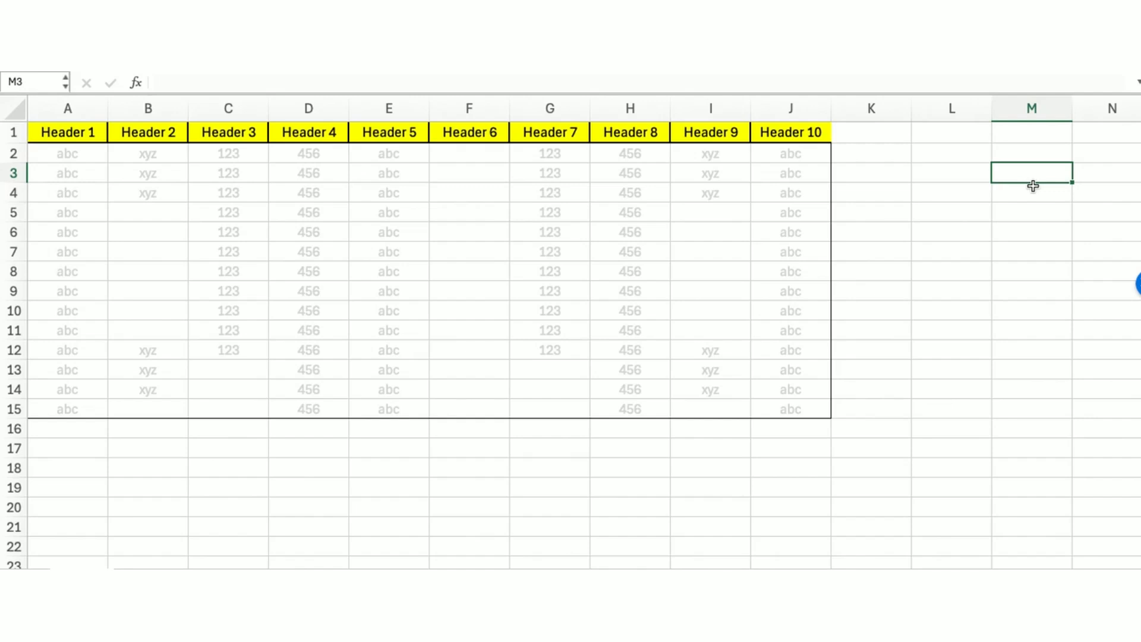
# Select the header row, row 1, column A and the table's data range to examine the table layout
pyautogui.moveTo(64, 132); pyautogui.dragTo(791, 132)
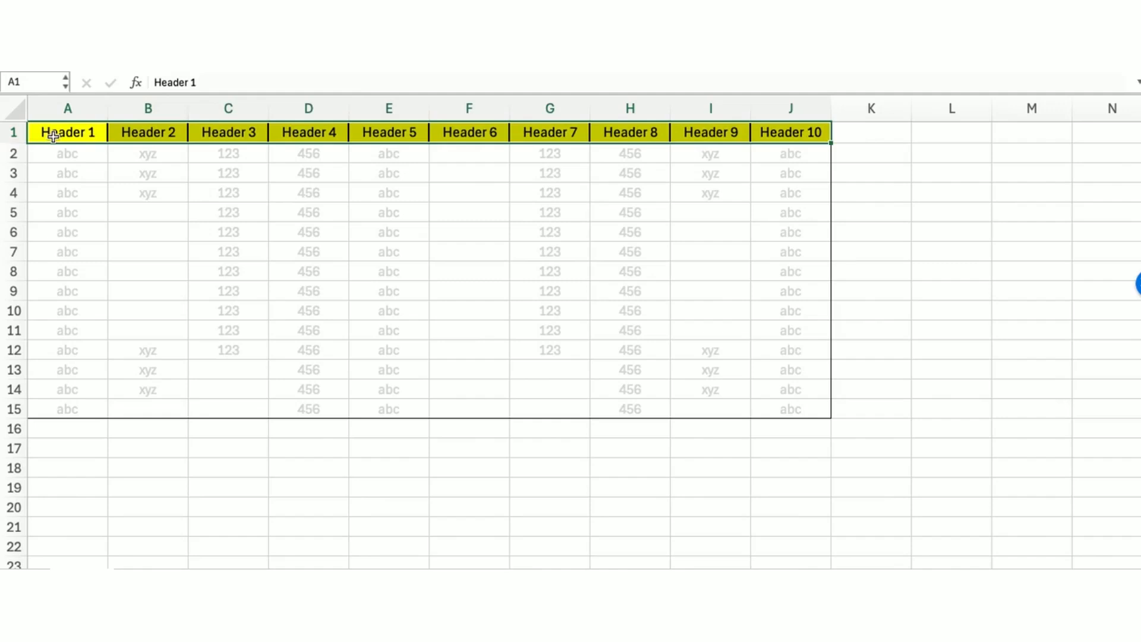
pyautogui.click(17, 133)
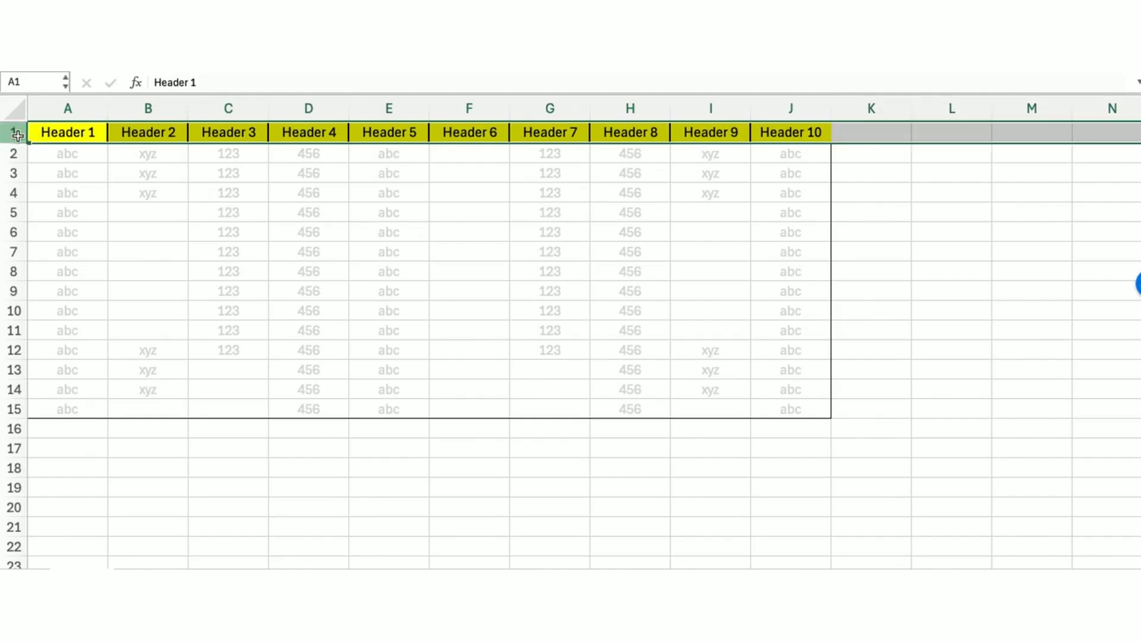
pyautogui.click(53, 105)
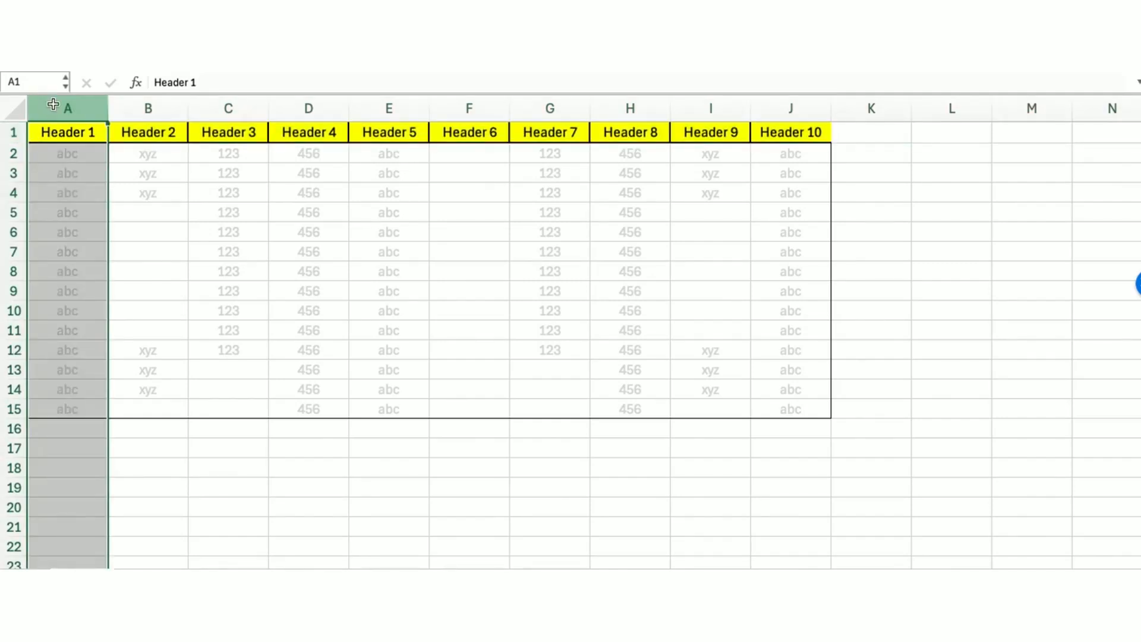
pyautogui.moveTo(67, 132); pyautogui.dragTo(773, 133)
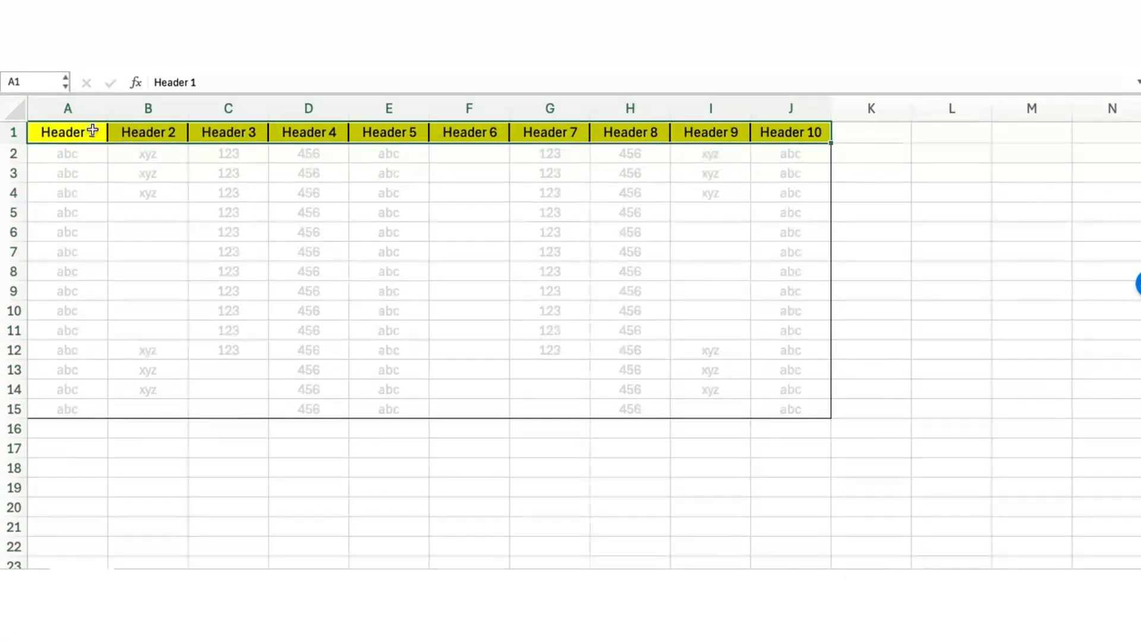
pyautogui.moveTo(77, 153); pyautogui.dragTo(774, 410)
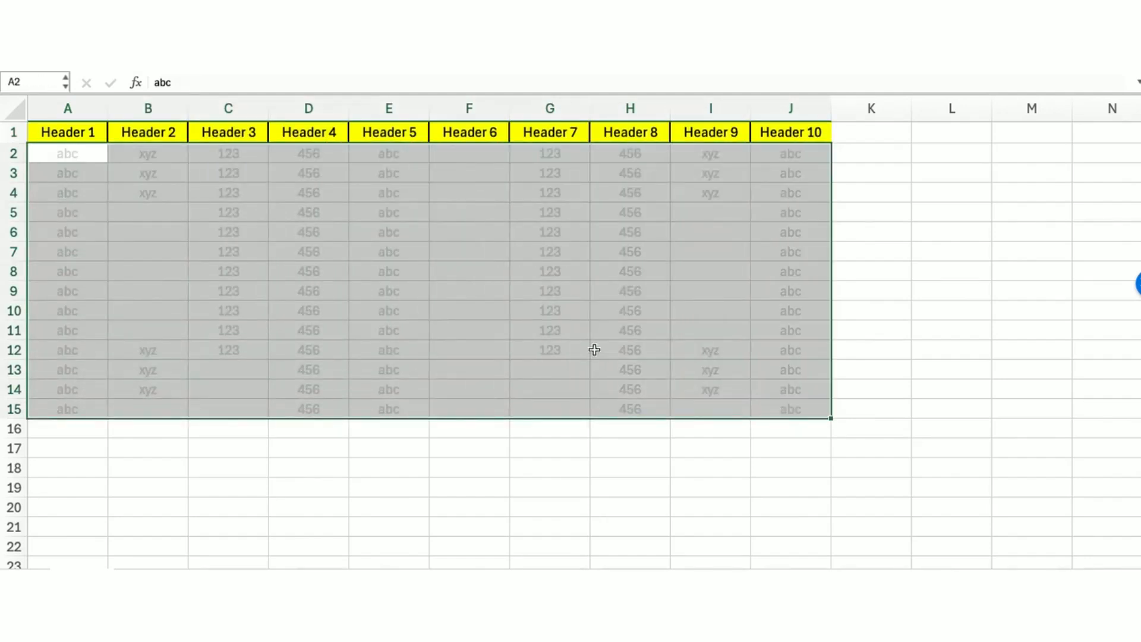
# Select the partly empty columns F, E and B, then the header row, to examine gaps in the data
pyautogui.click(470, 244)
pyautogui.moveTo(476, 179); pyautogui.dragTo(484, 369)
pyautogui.moveTo(390, 196); pyautogui.dragTo(411, 371)
pyautogui.moveTo(140, 173); pyautogui.dragTo(176, 377)
pyautogui.moveTo(85, 132); pyautogui.dragTo(765, 137)
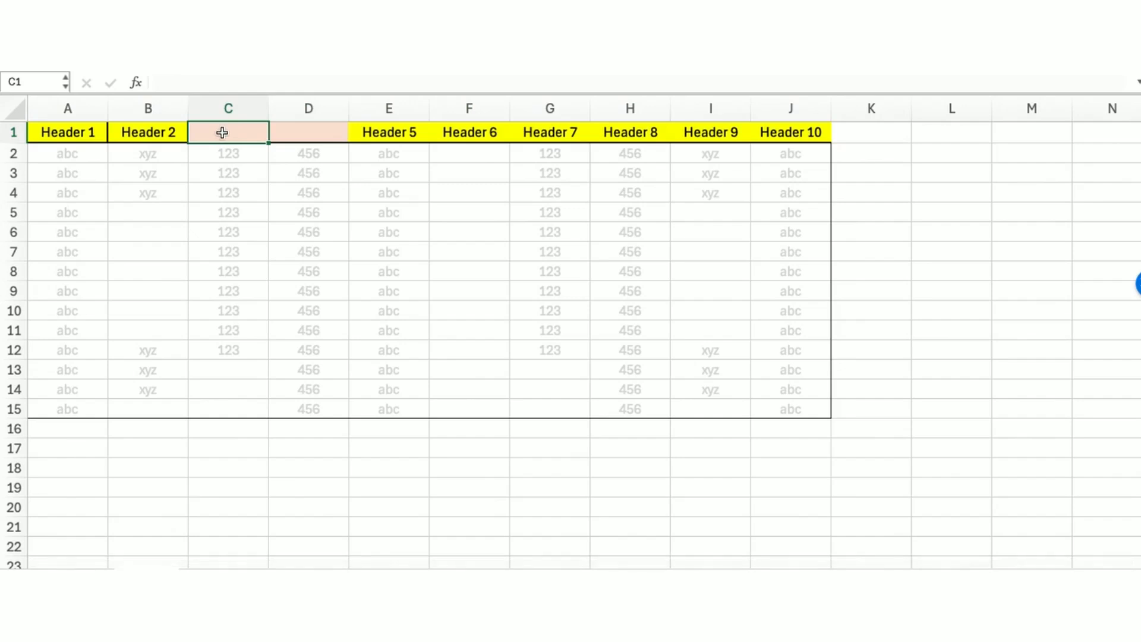
# Enter the missing headers H3 and H4 in the empty header cells of columns C and D
pyautogui.write('H3')
pyautogui.press('Tab')
pyautogui.write('H4')
pyautogui.press('Tab')
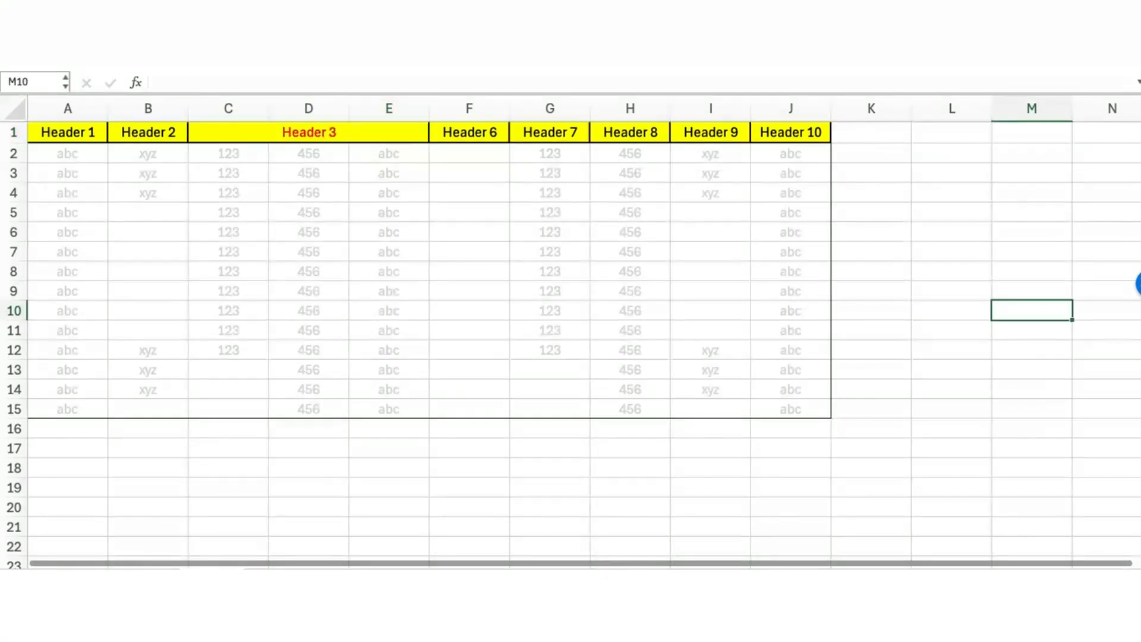
# Unmerge the Header 3 cell spanning columns C to E
pyautogui.click(262, 130)
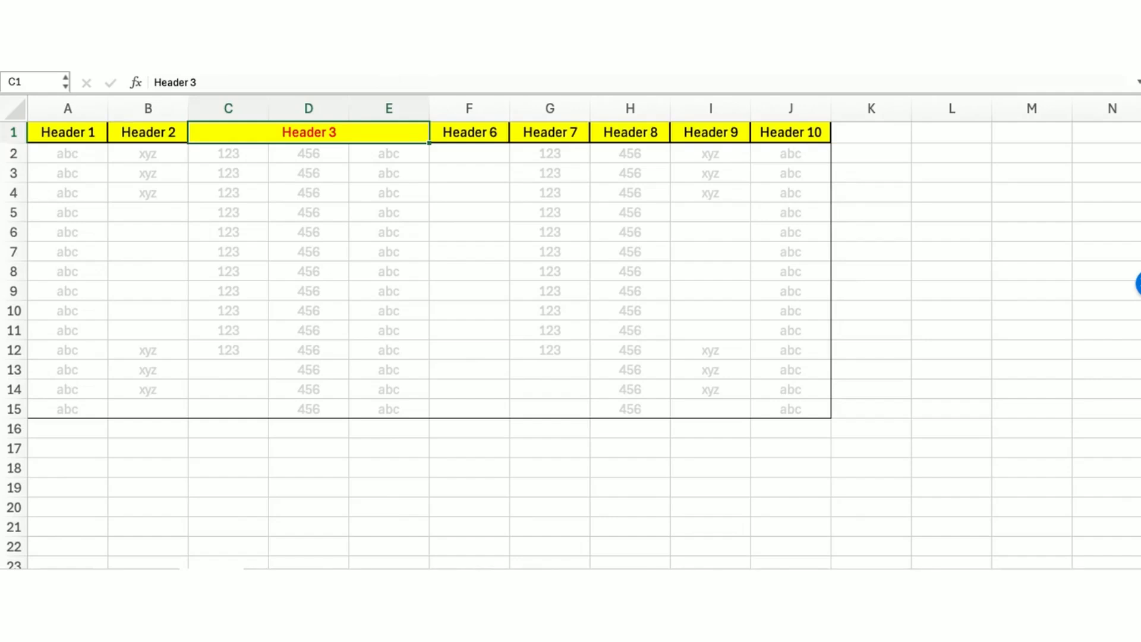
pyautogui.click(452, 48)
pyautogui.click(316, 131)
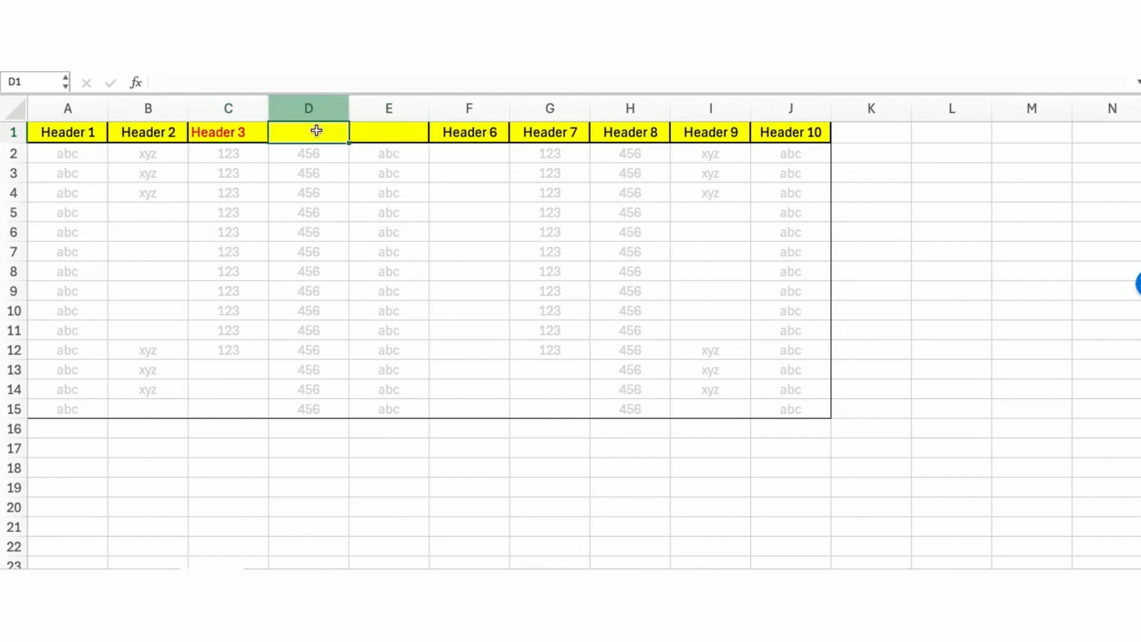
# Enter H4 and H5 as the headers of columns D and E
pyautogui.write('H4')
pyautogui.press('Tab')
pyautogui.write('H5')
pyautogui.press('Tab')
pyautogui.press('Left')
pyautogui.press('Left')
pyautogui.press('Left')
pyautogui.press('Right')
pyautogui.press('Right')
pyautogui.press('Right')
pyautogui.press('Right')
pyautogui.press('Right')
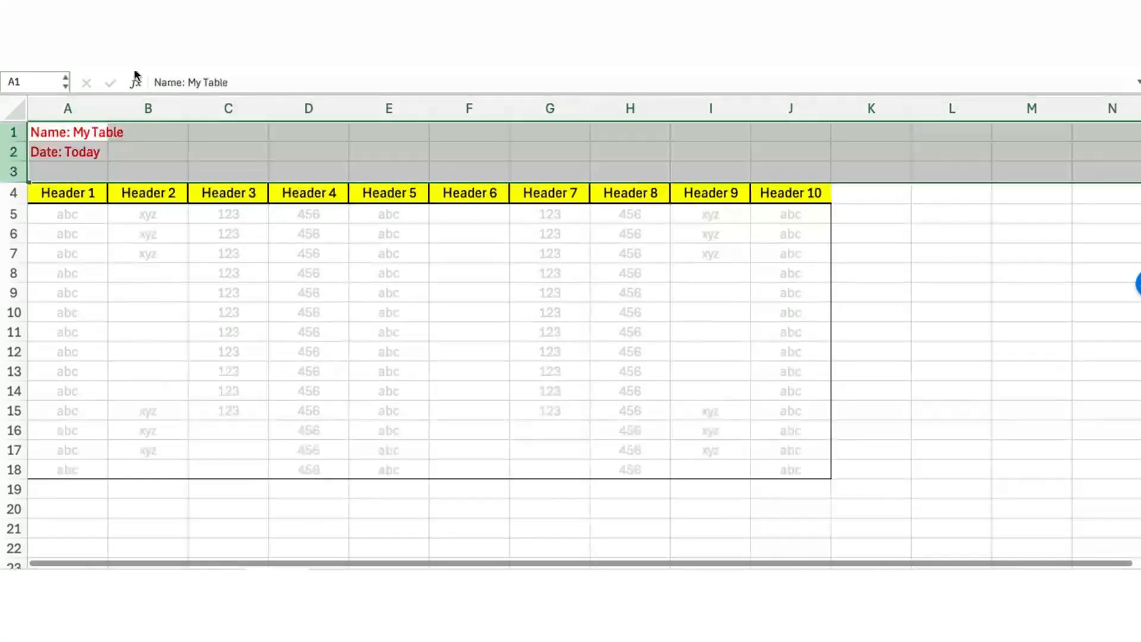
# Clear the Name and Date title rows above the table and delete rows 1 to 3
pyautogui.click(106, 151)
pyautogui.moveTo(53, 132); pyautogui.dragTo(243, 170)
pyautogui.click(65, 130)
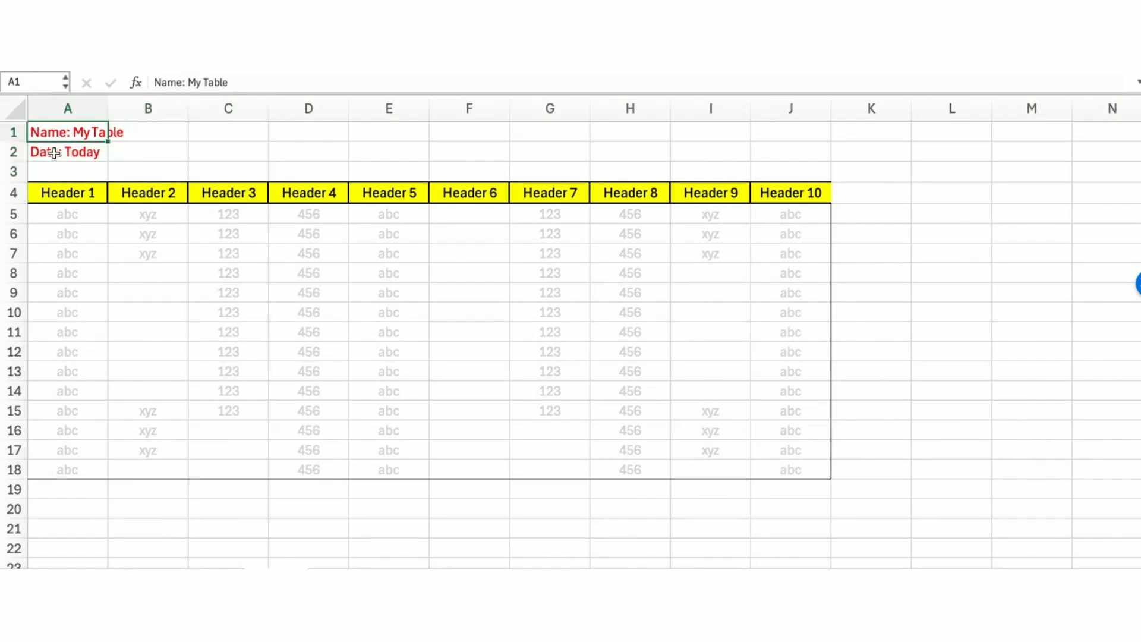
pyautogui.click(9, 129)
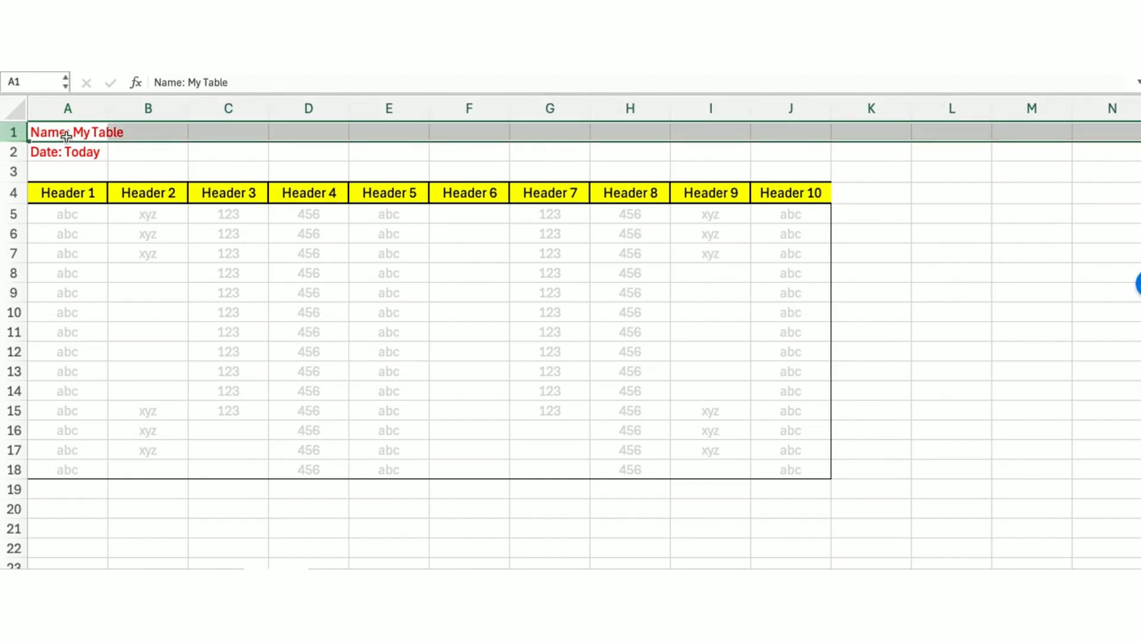
pyautogui.moveTo(65, 133); pyautogui.dragTo(15, 171)
pyautogui.press('Delete')
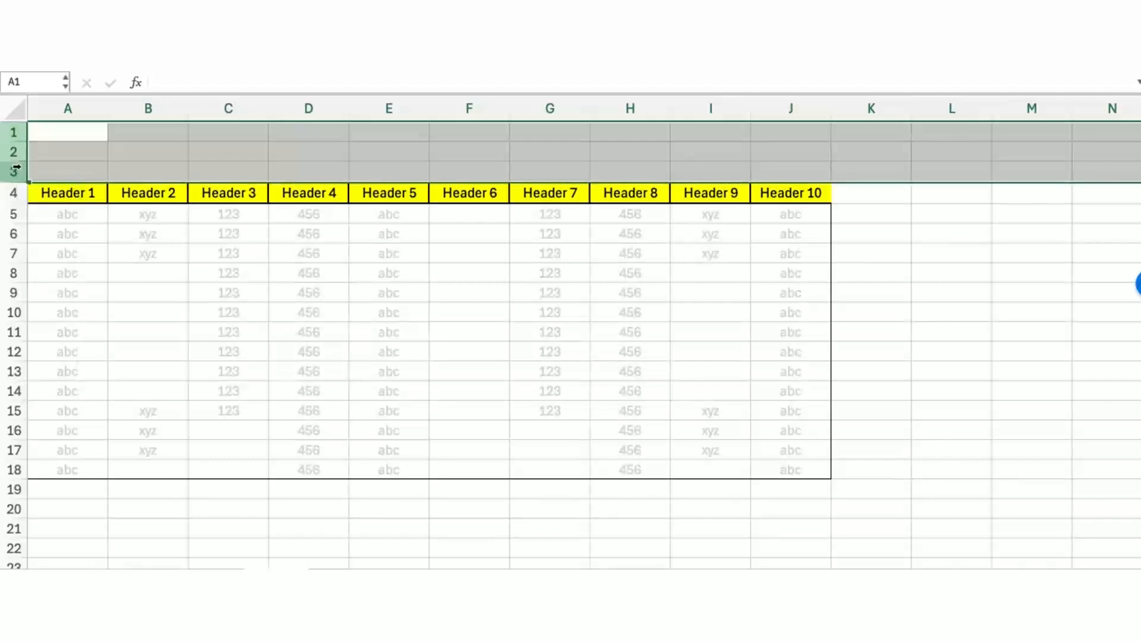
pyautogui.rightClick(16, 171)
pyautogui.click(44, 275)
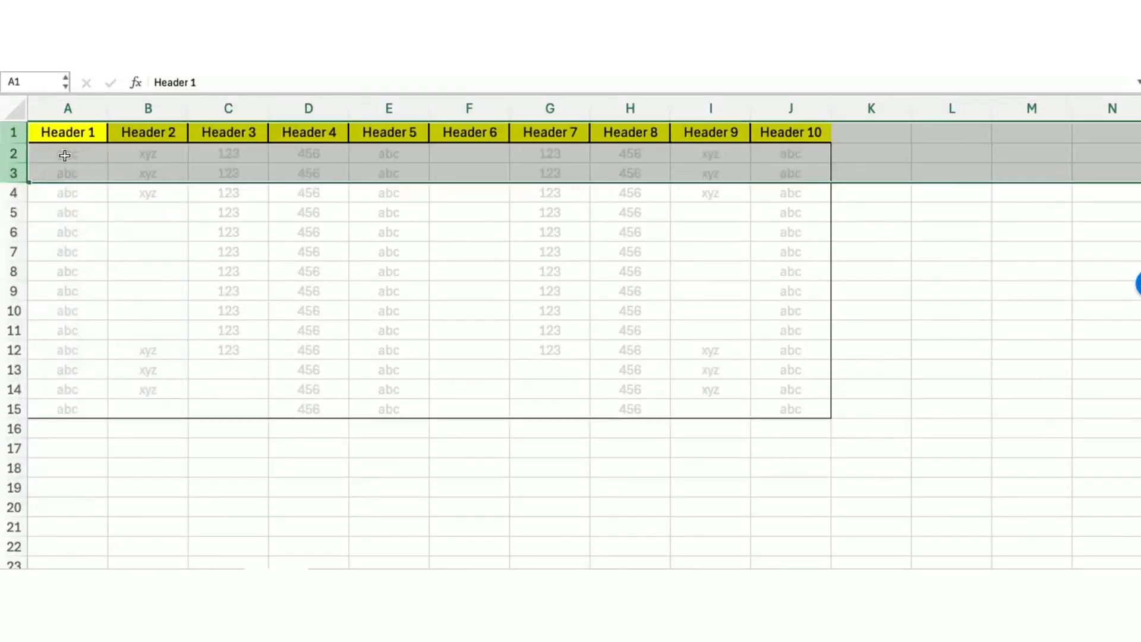
# Select the notes columns L to M and the table's header row to compare them
pyautogui.click(48, 132)
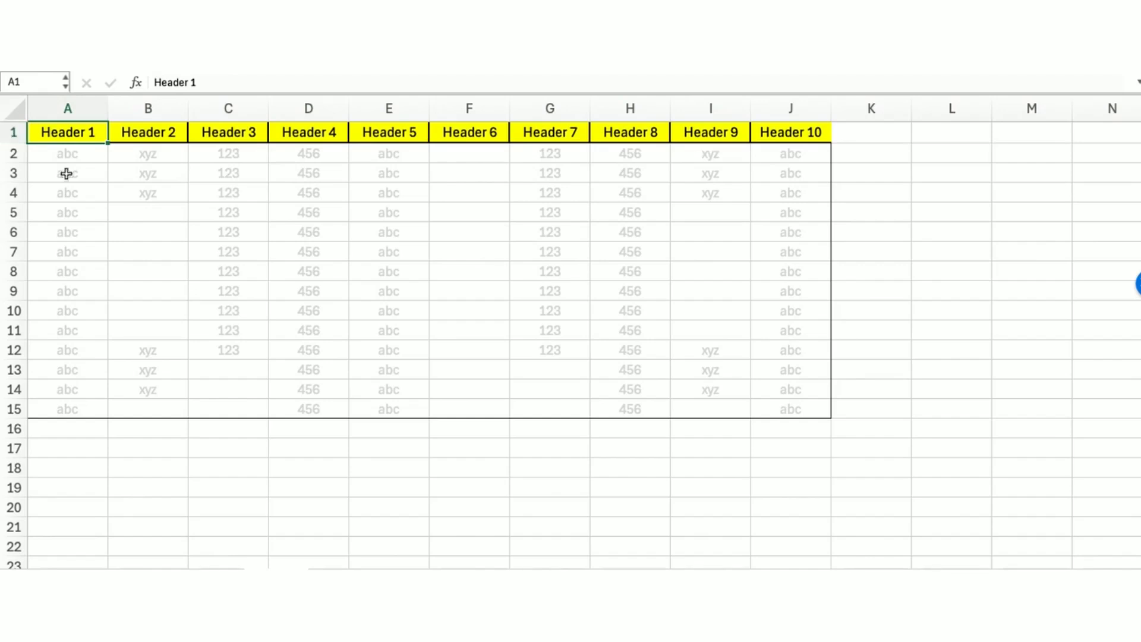
pyautogui.click(308, 488)
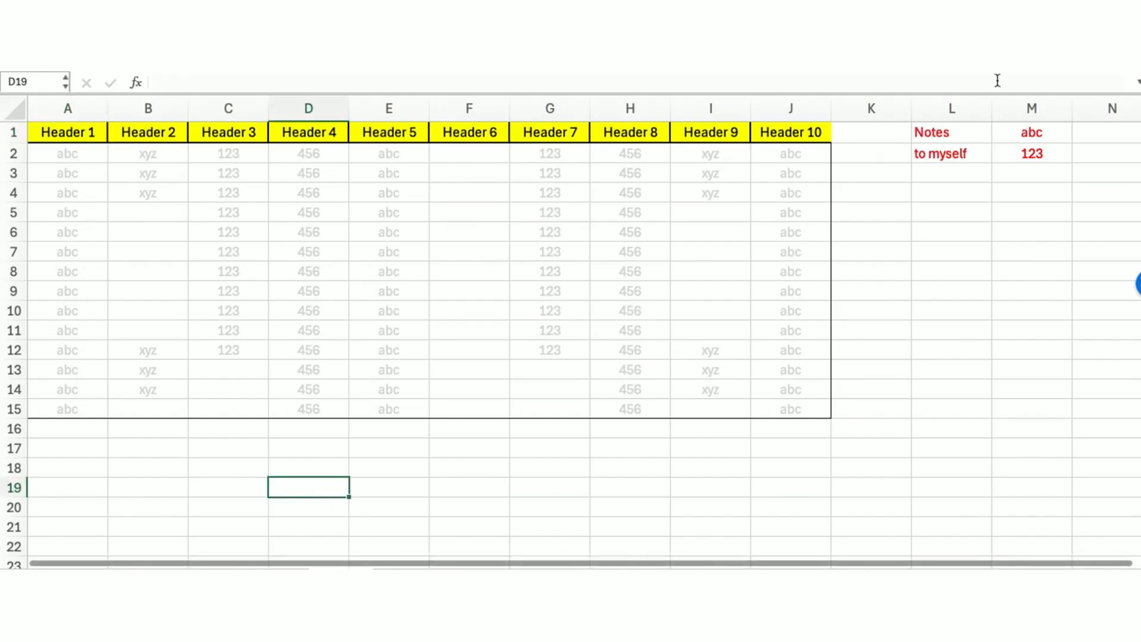
pyautogui.moveTo(945, 107); pyautogui.dragTo(1070, 107)
pyautogui.moveTo(56, 134); pyautogui.dragTo(745, 137)
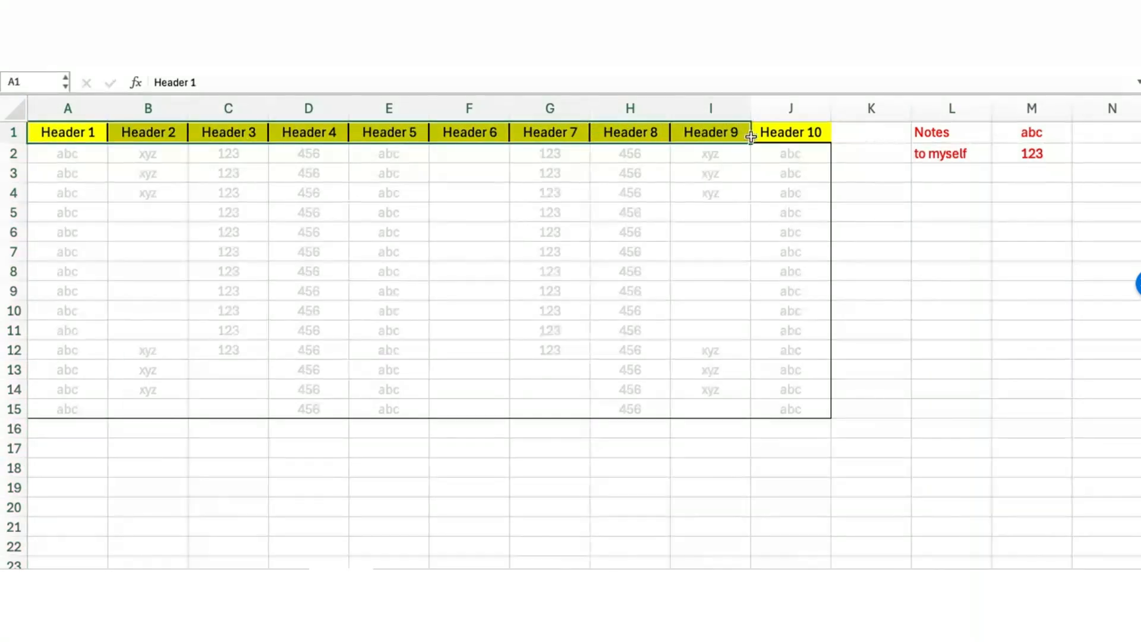
# Clear the notes in columns K to M beside the table
pyautogui.click(867, 133)
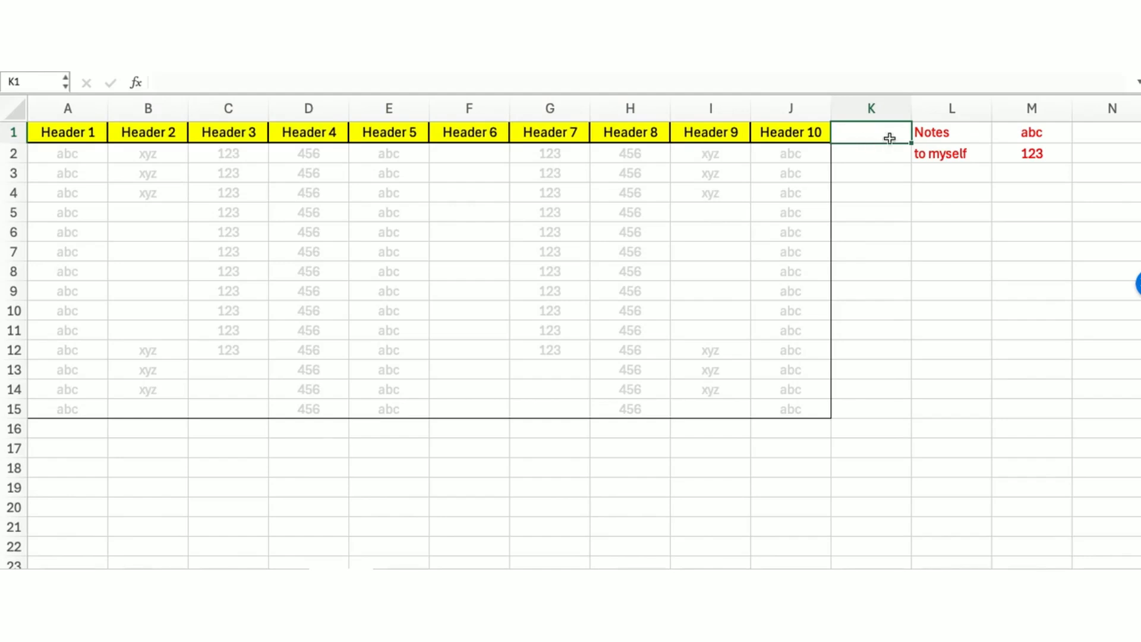
pyautogui.click(867, 105)
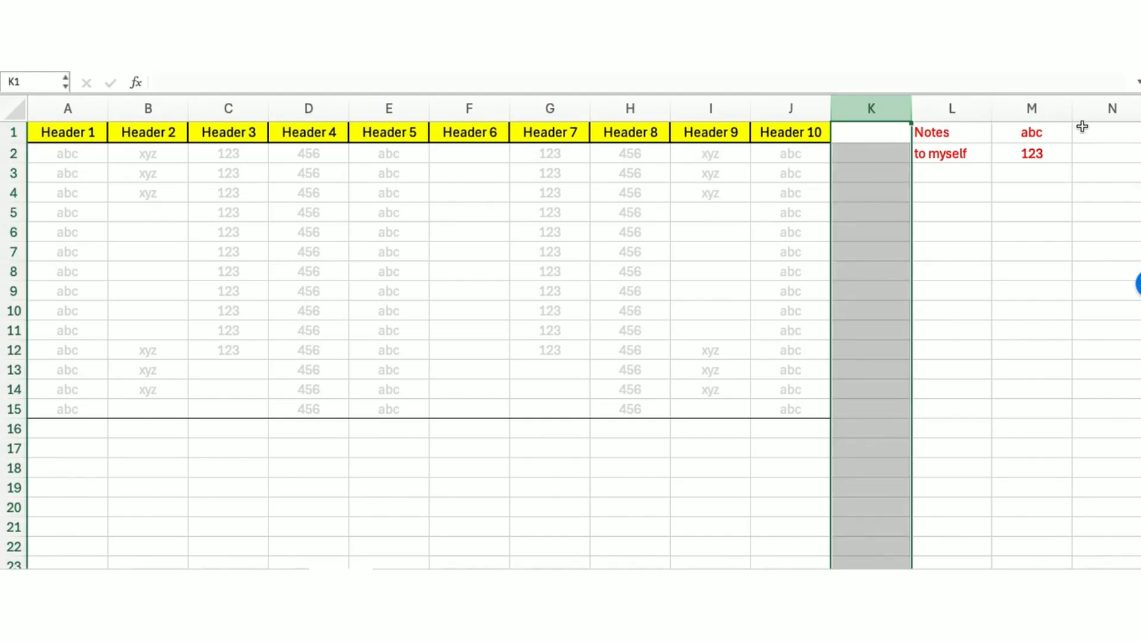
pyautogui.hotkey('shift', 'Right')
pyautogui.hotkey('shift', 'Right')
pyautogui.press('Delete')
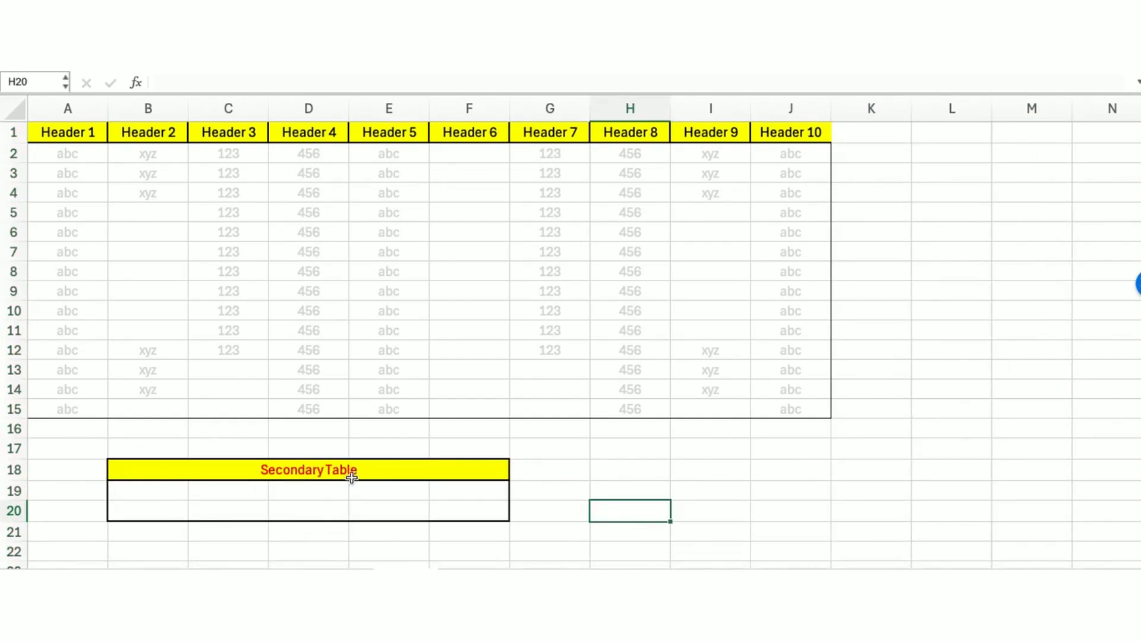
# Delete the Secondary Table rows below the main table
pyautogui.moveTo(87, 456); pyautogui.dragTo(754, 541)
pyautogui.rightClick(11, 472)
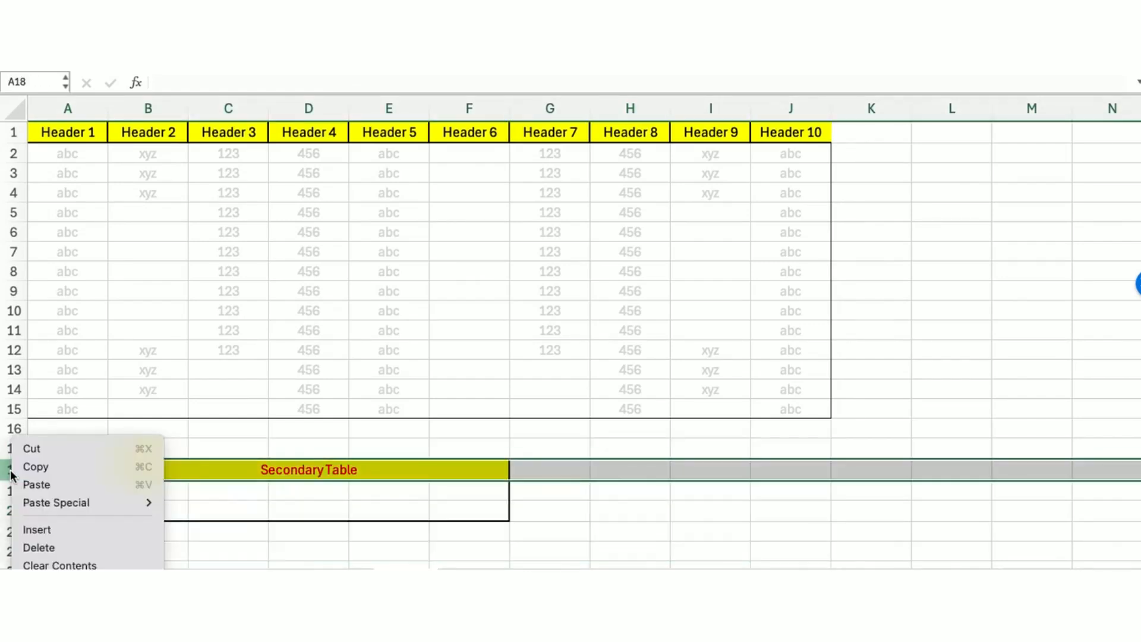
pyautogui.click(72, 547)
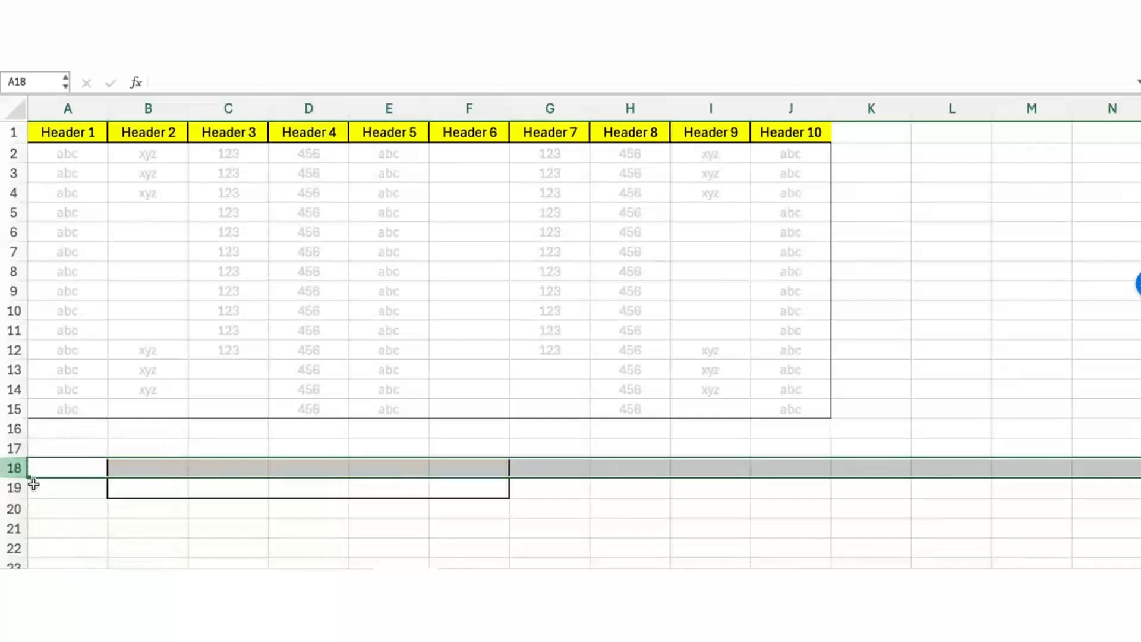
pyautogui.rightClick(10, 467)
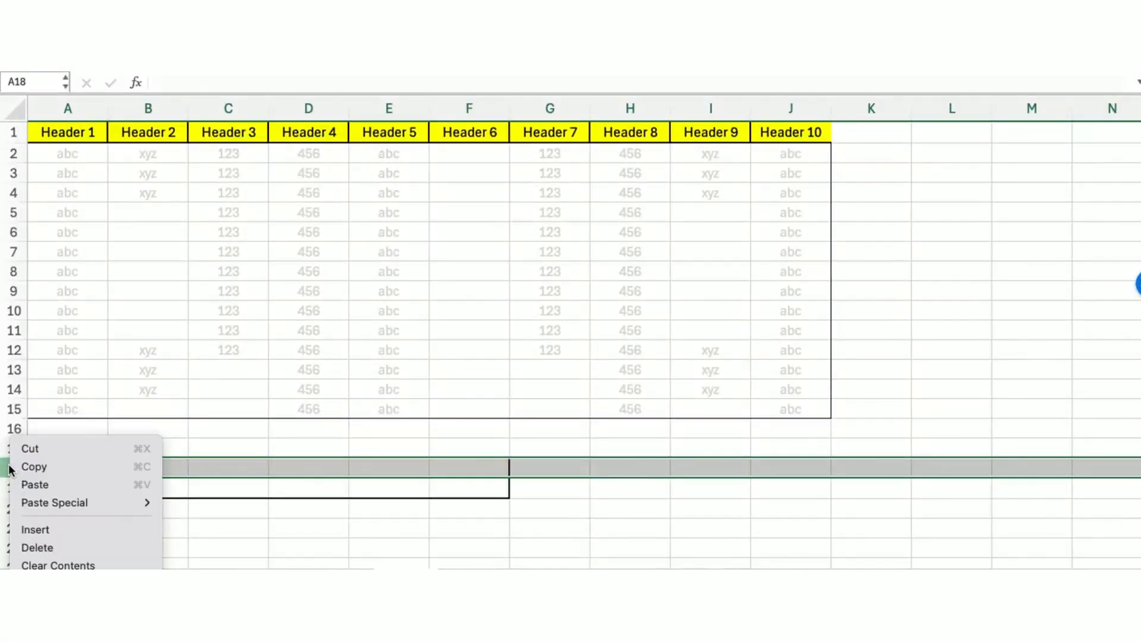
pyautogui.click(64, 543)
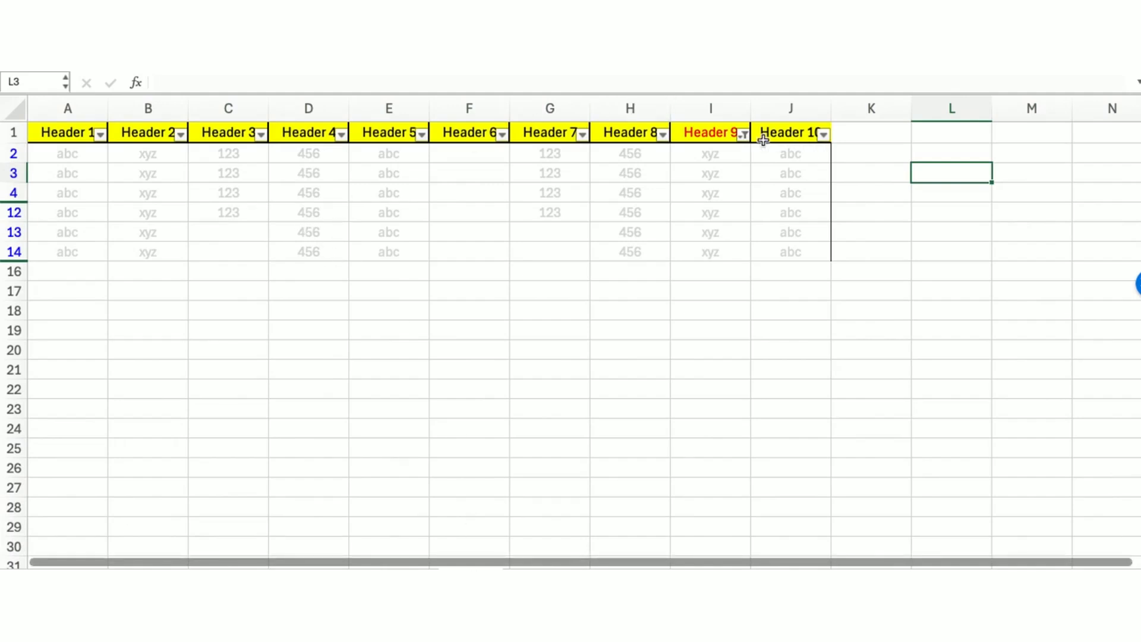
# Clear the filter on the Header 9 column so all rows show
pyautogui.click(341, 134)
pyautogui.click(341, 133)
pyautogui.click(744, 134)
pyautogui.click(794, 407)
pyautogui.click(659, 327)
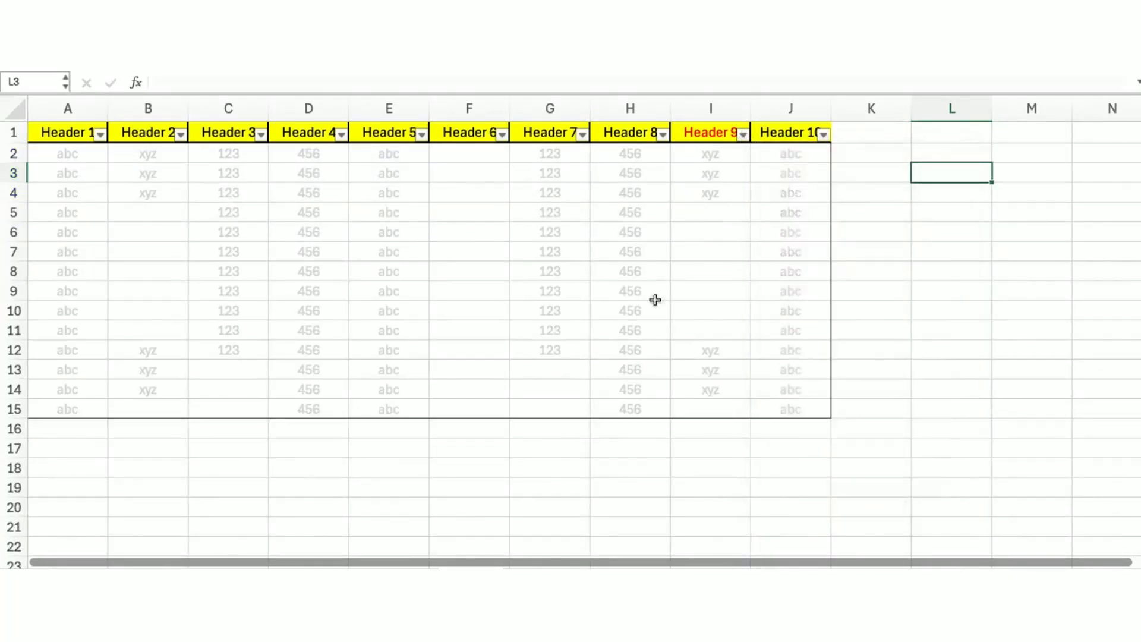
# Select the whole table, its header row and its data range
pyautogui.moveTo(68, 133); pyautogui.dragTo(762, 405)
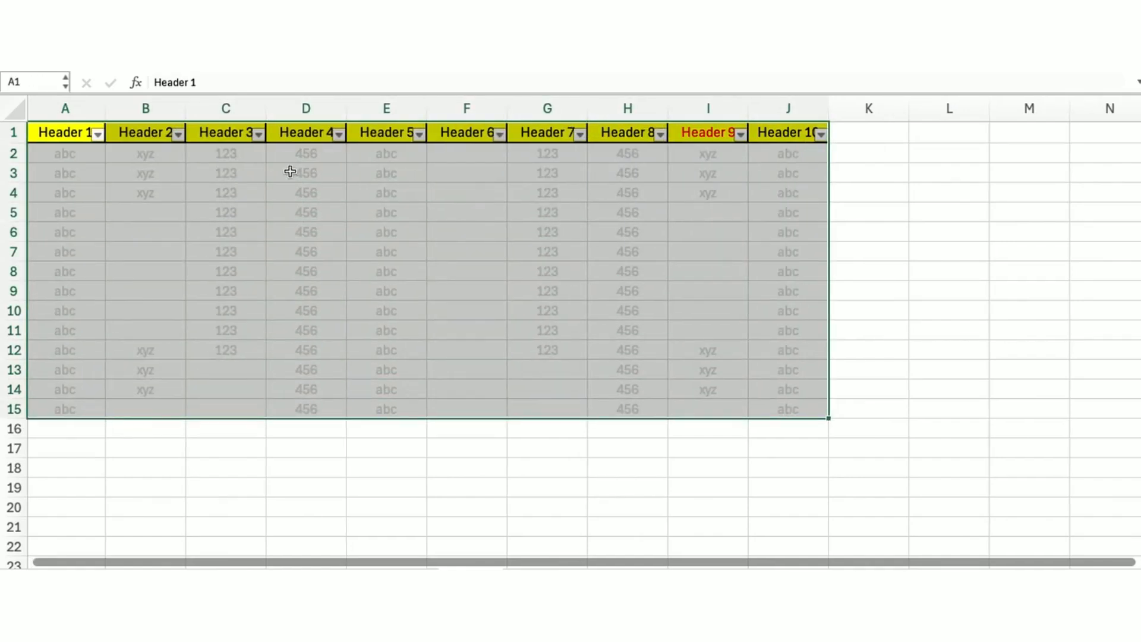
pyautogui.moveTo(51, 130); pyautogui.dragTo(774, 136)
pyautogui.moveTo(65, 154); pyautogui.dragTo(781, 411)
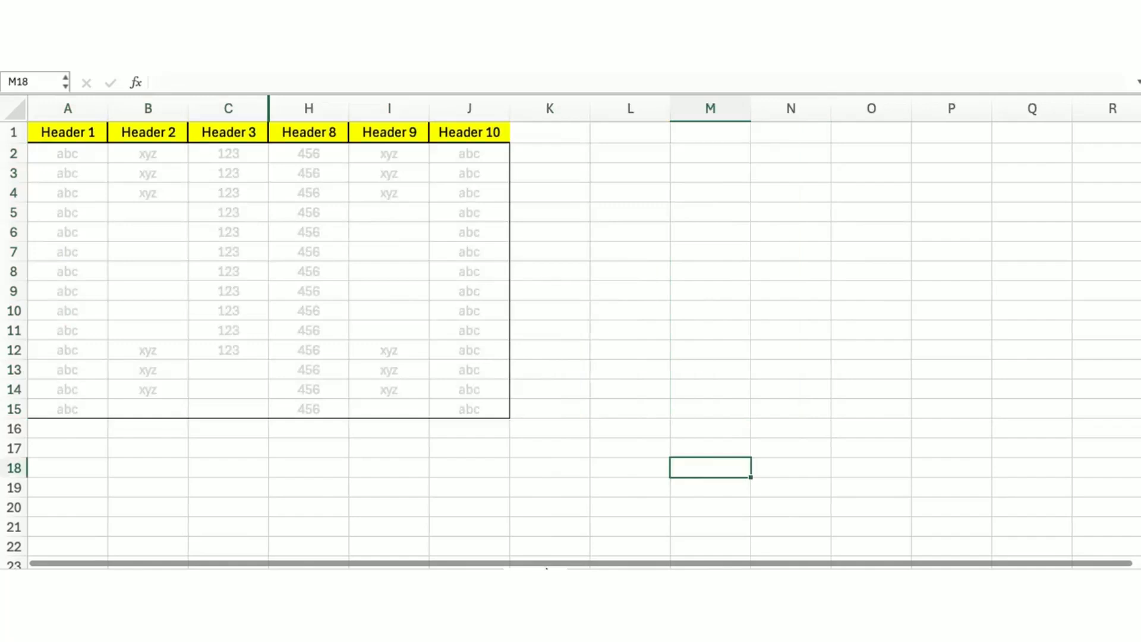
# Unhide the hidden columns D to G between Header 3 and Header 8
pyautogui.click(234, 105)
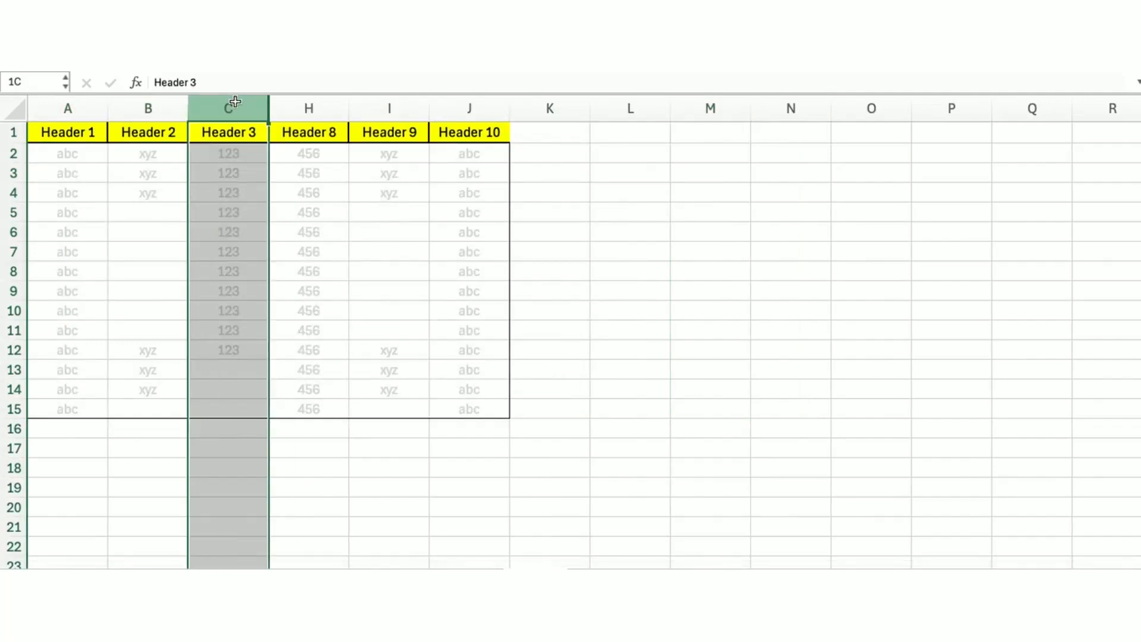
pyautogui.moveTo(235, 102); pyautogui.dragTo(312, 109)
pyautogui.rightClick(312, 109)
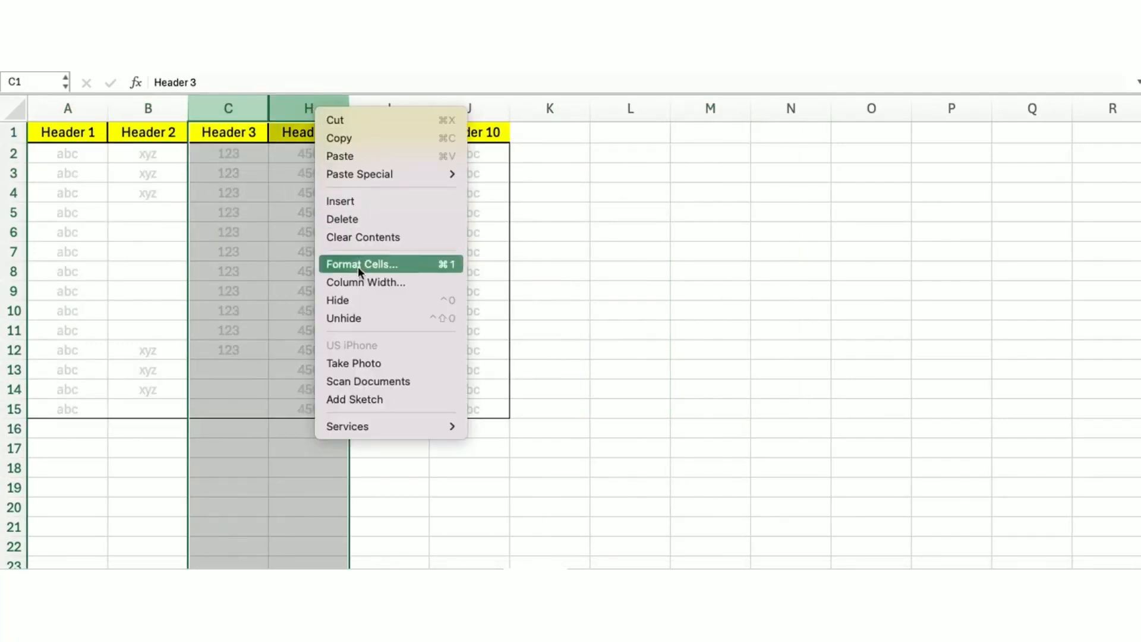
pyautogui.click(354, 316)
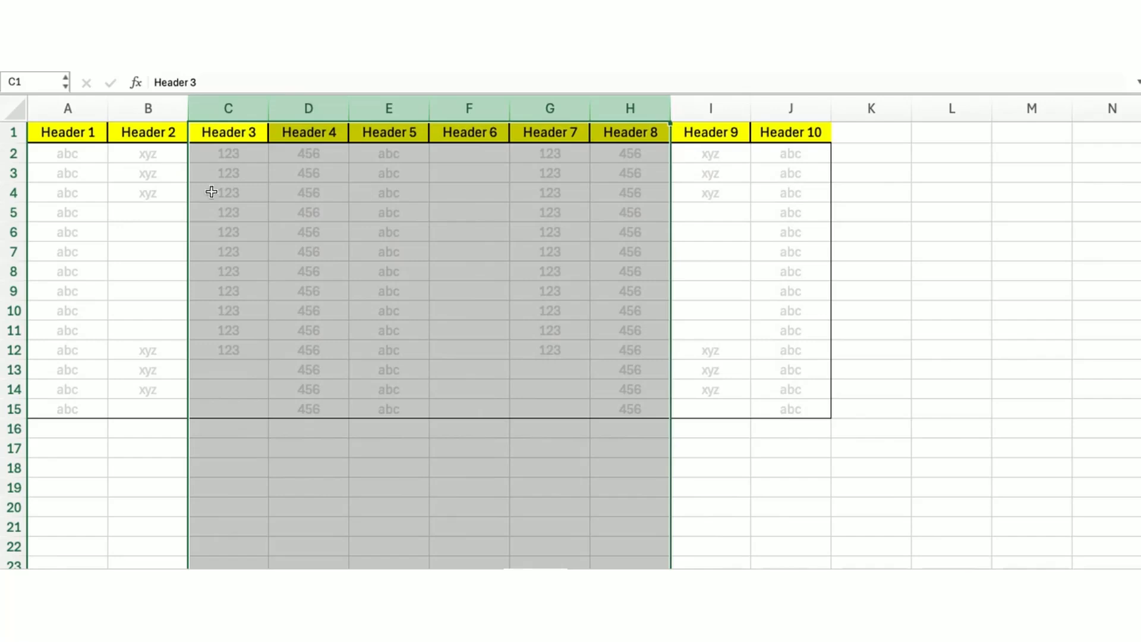
pyautogui.click(957, 237)
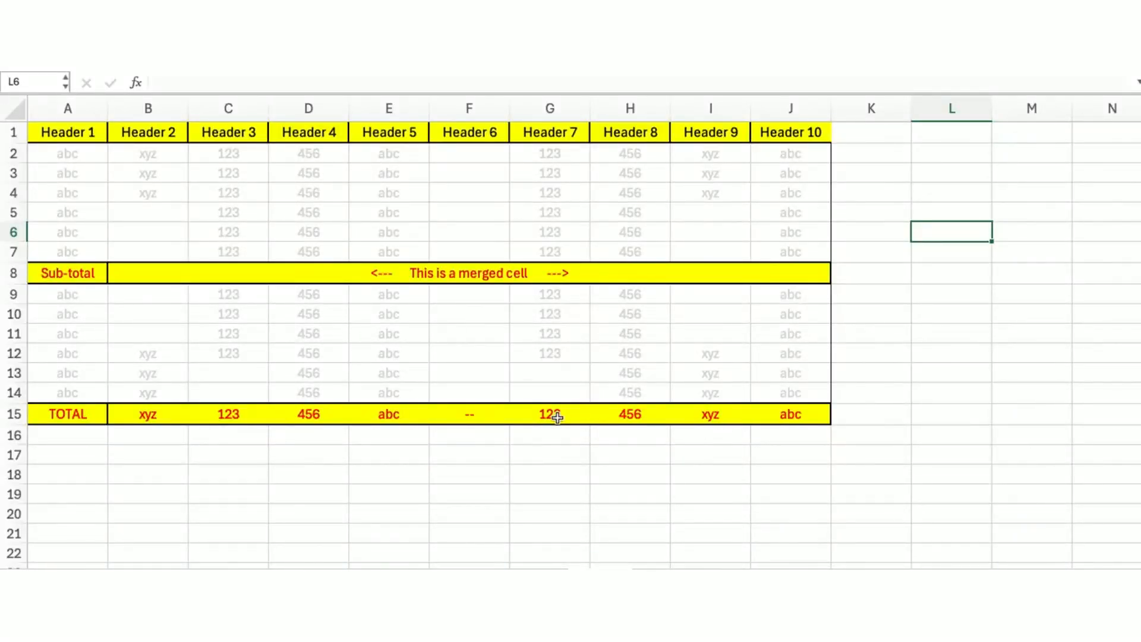
# Delete the merged Sub-total row 8 from the table
pyautogui.click(13, 273)
pyautogui.rightClick(13, 273)
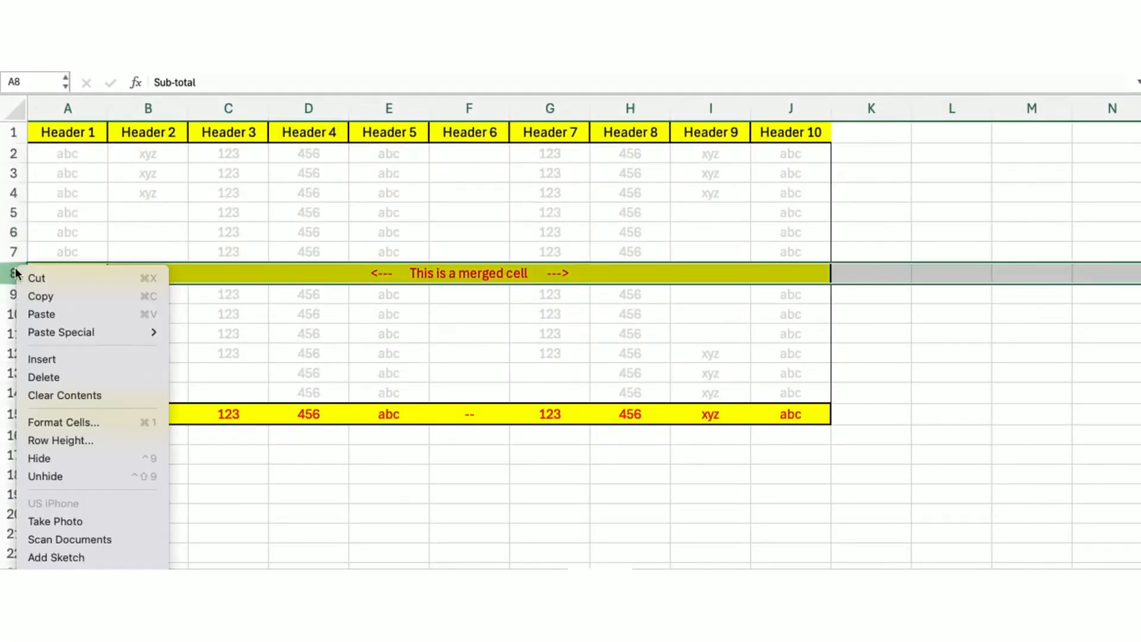
pyautogui.click(41, 378)
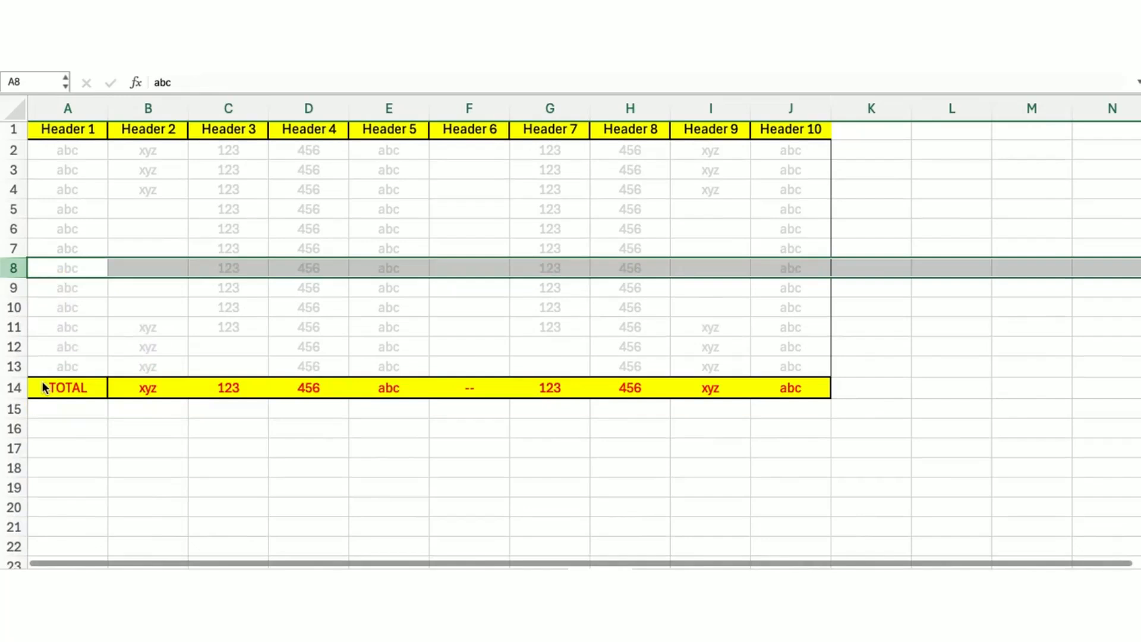
# Delete the TOTAL row at the bottom of the table
pyautogui.click(26, 390)
pyautogui.rightClick(26, 390)
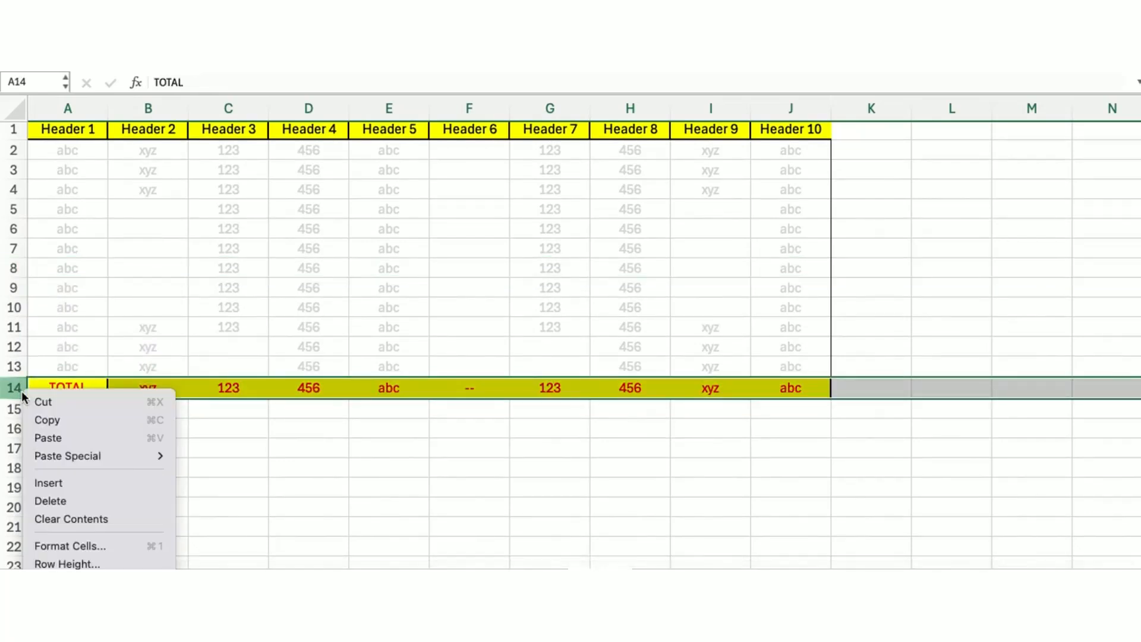
pyautogui.click(47, 500)
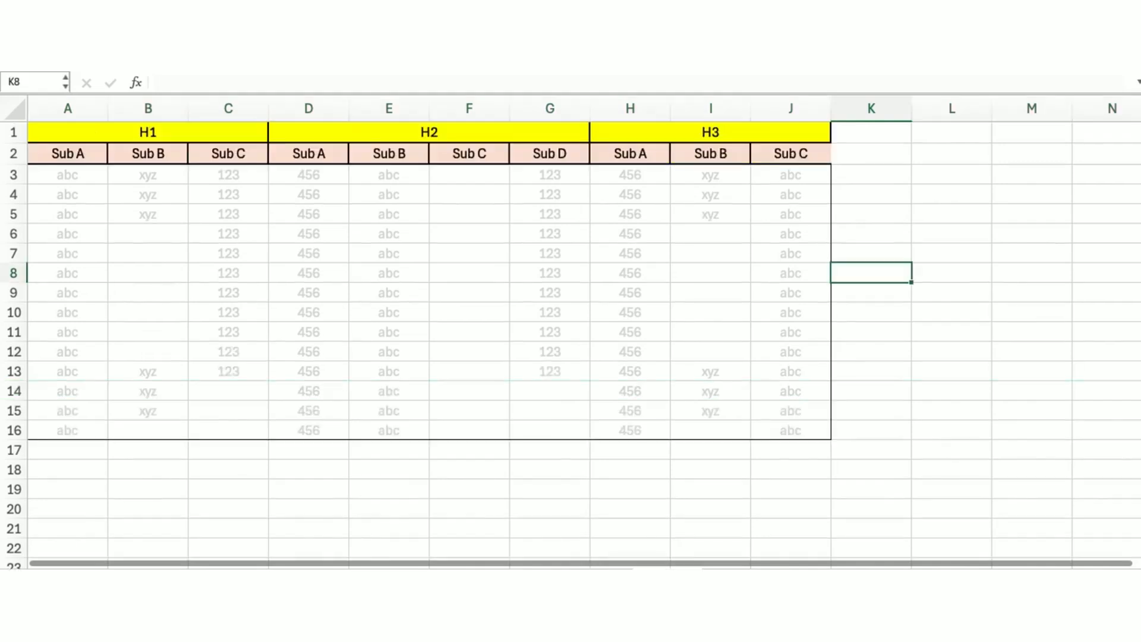
# Clear the H1 group label and prefix the Sub A, Sub B and Sub C headers beneath it with H1
pyautogui.click(145, 132)
pyautogui.moveTo(197, 136); pyautogui.dragTo(681, 155)
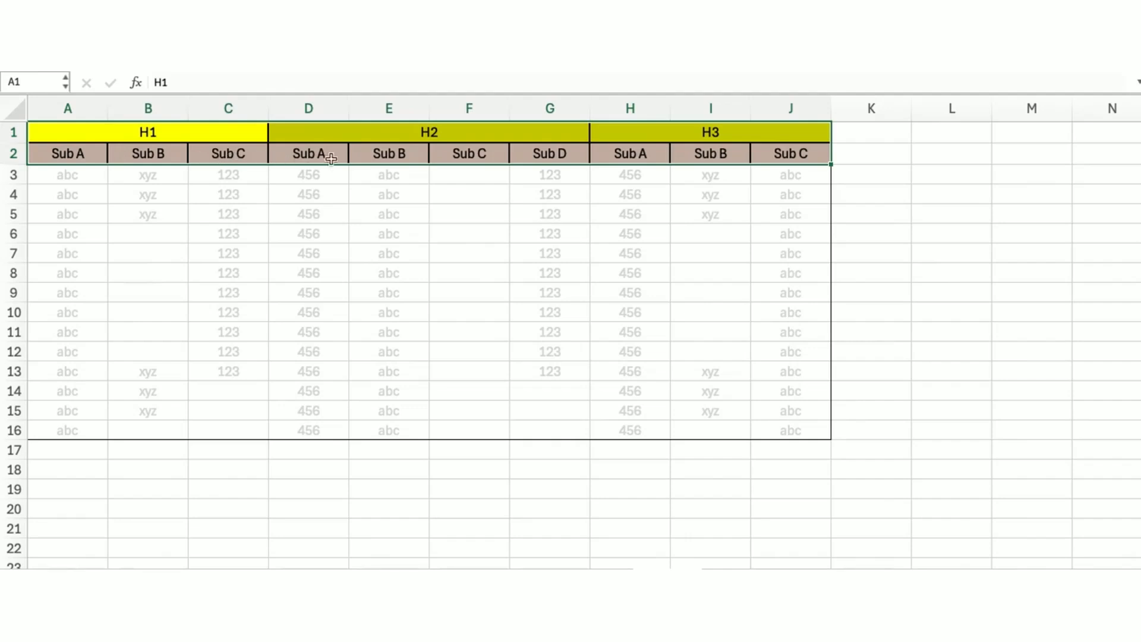
pyautogui.click(200, 137)
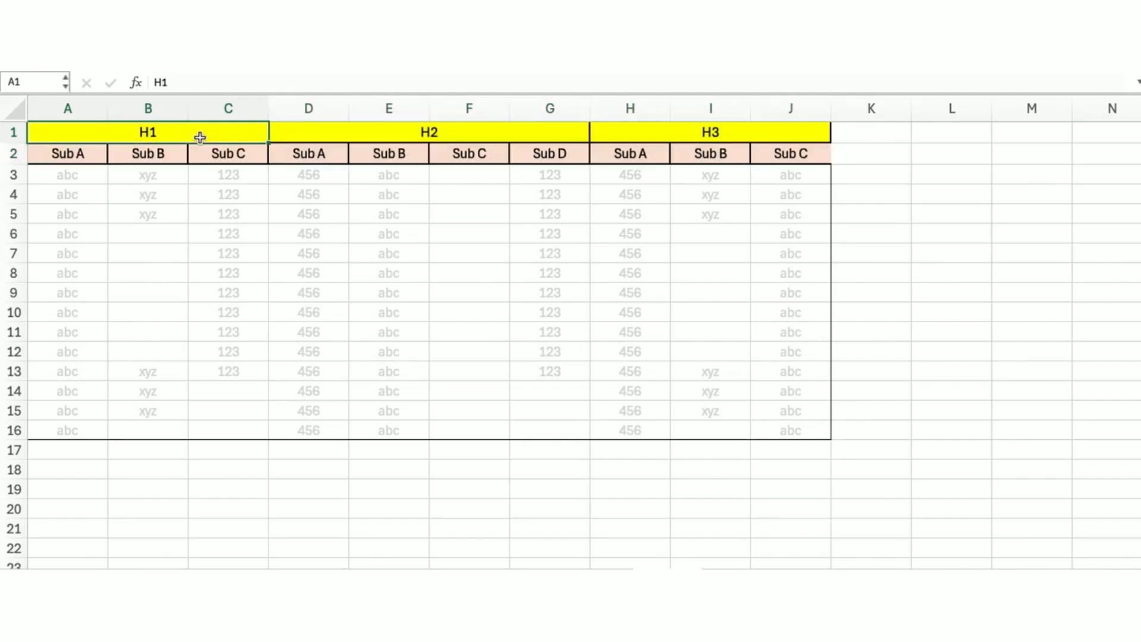
pyautogui.moveTo(192, 82); pyautogui.dragTo(125, 83)
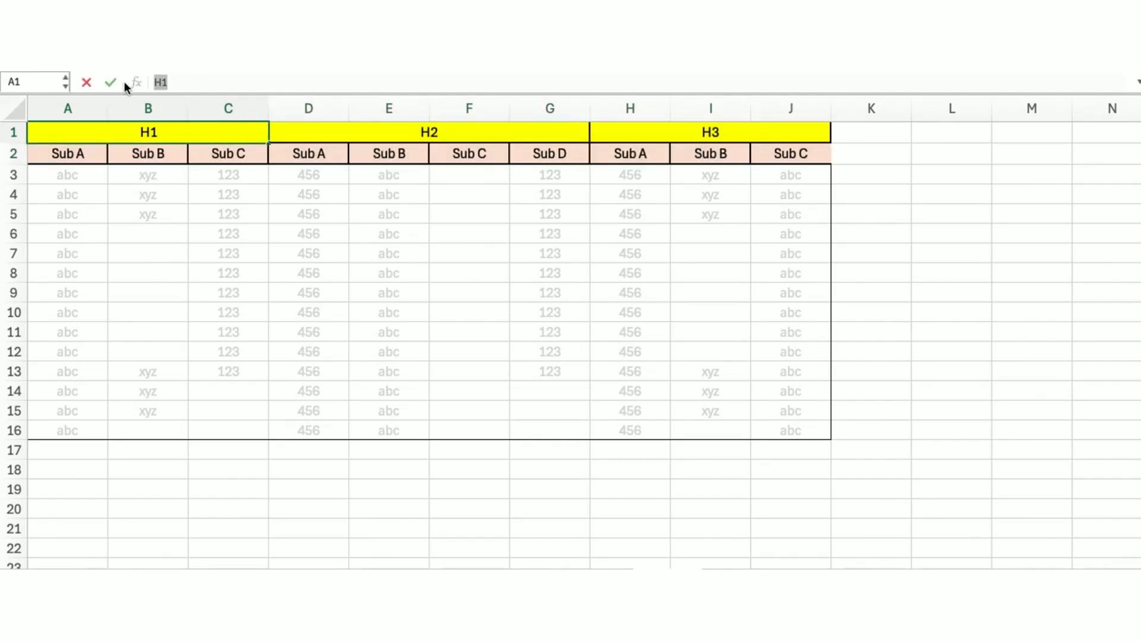
pyautogui.press('BackSpace')
pyautogui.click(59, 153)
pyautogui.hotkey('ctrl', 'v')
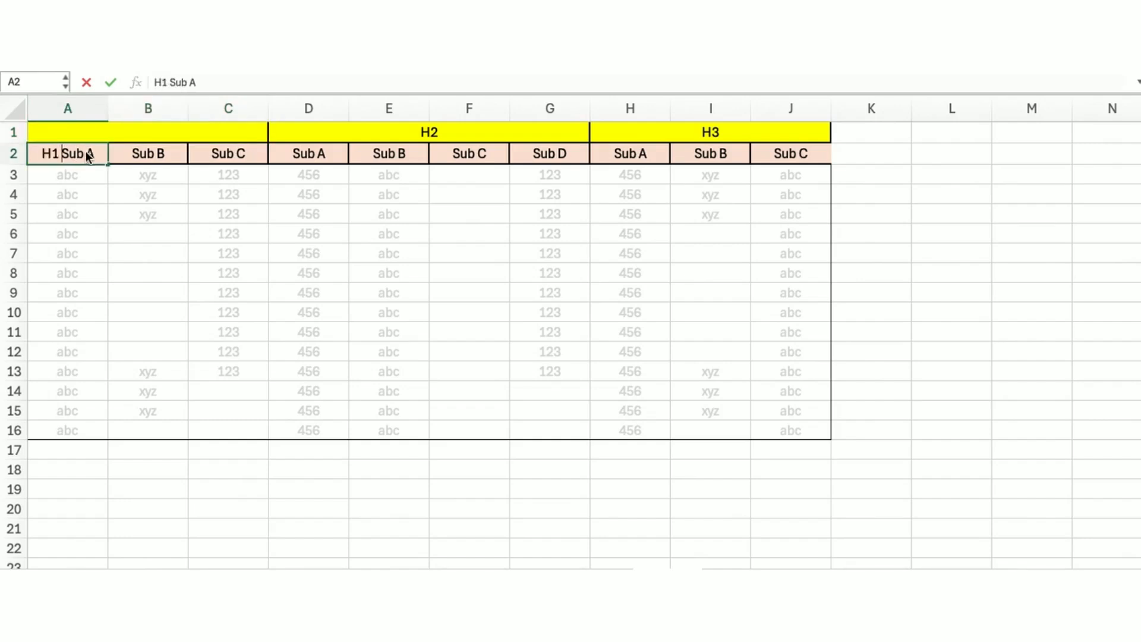
pyautogui.click(135, 153)
pyautogui.click(155, 83)
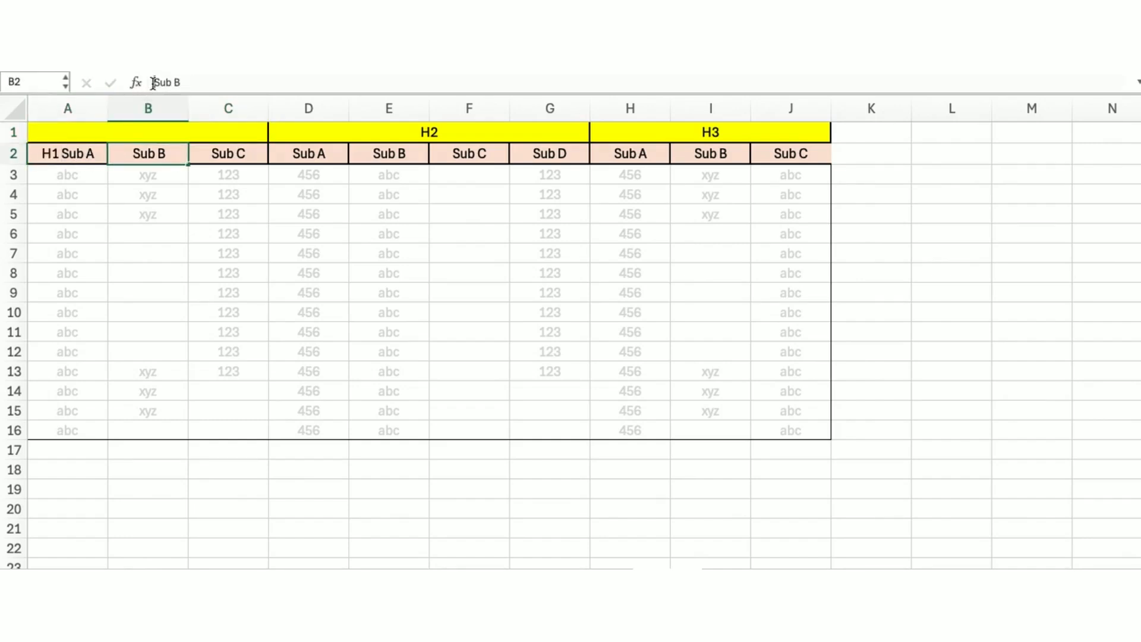
pyautogui.hotkey('ctrl', 'v')
pyautogui.click(225, 155)
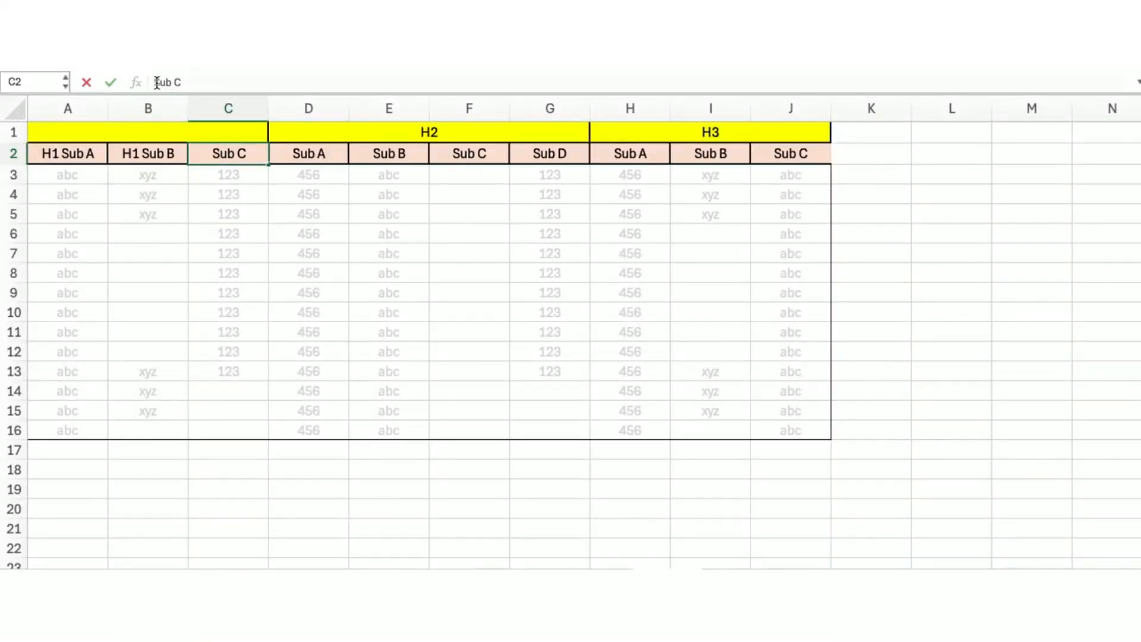
pyautogui.write('H1')
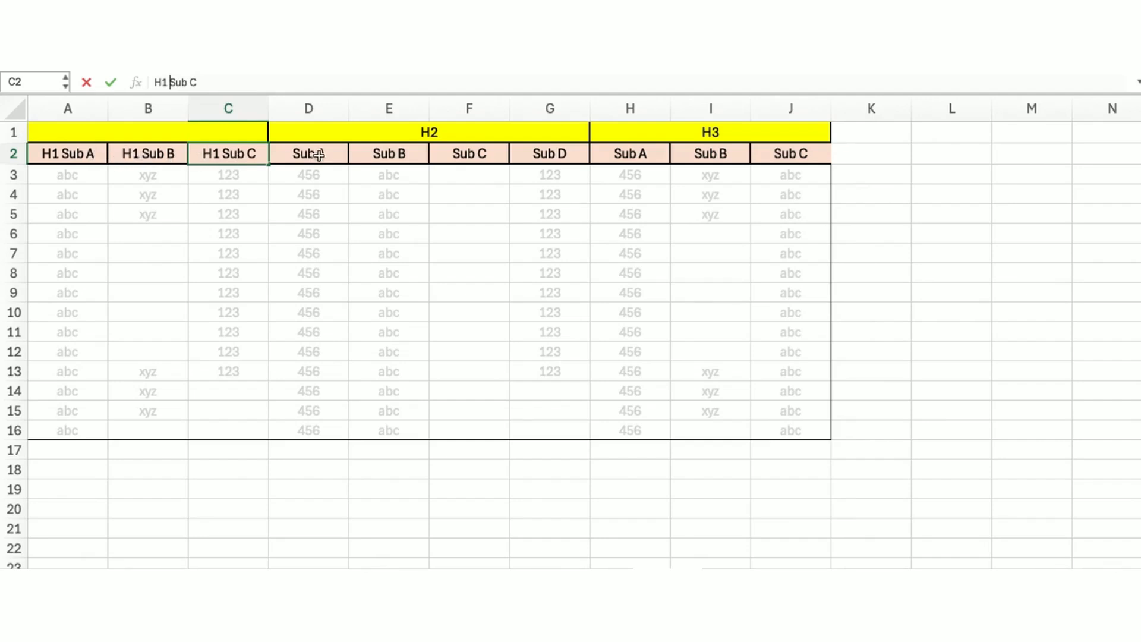
# Clear the H2 group label and prefix the four subheaders Sub A to Sub D beneath it with H2
pyautogui.click(430, 131)
pyautogui.moveTo(178, 82); pyautogui.dragTo(118, 80)
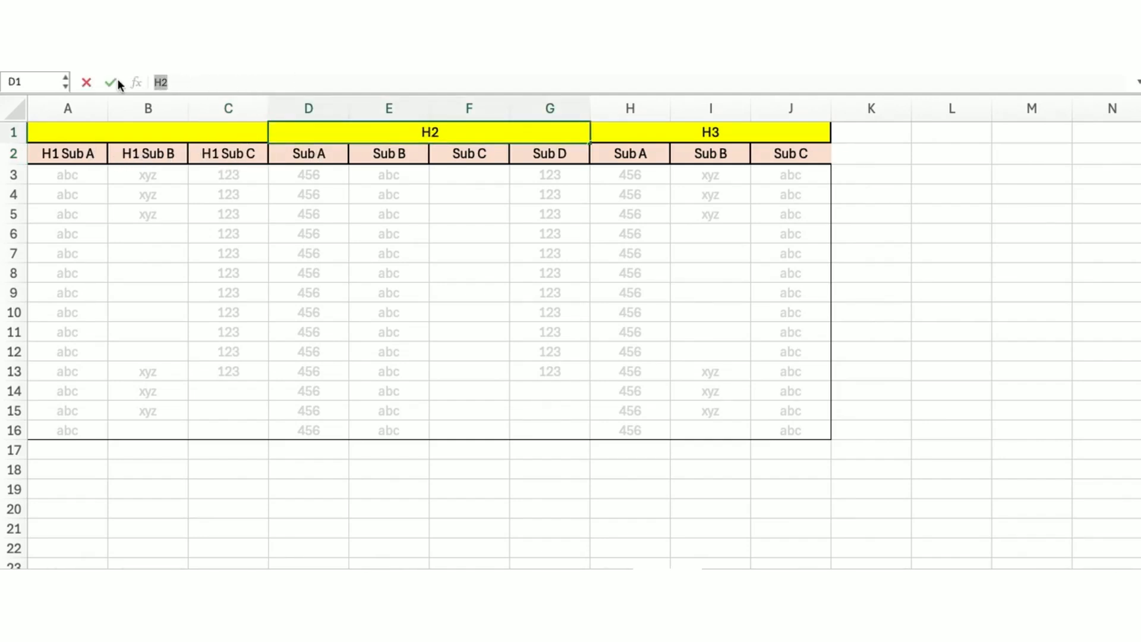
pyautogui.press('BackSpace')
pyautogui.click(295, 153)
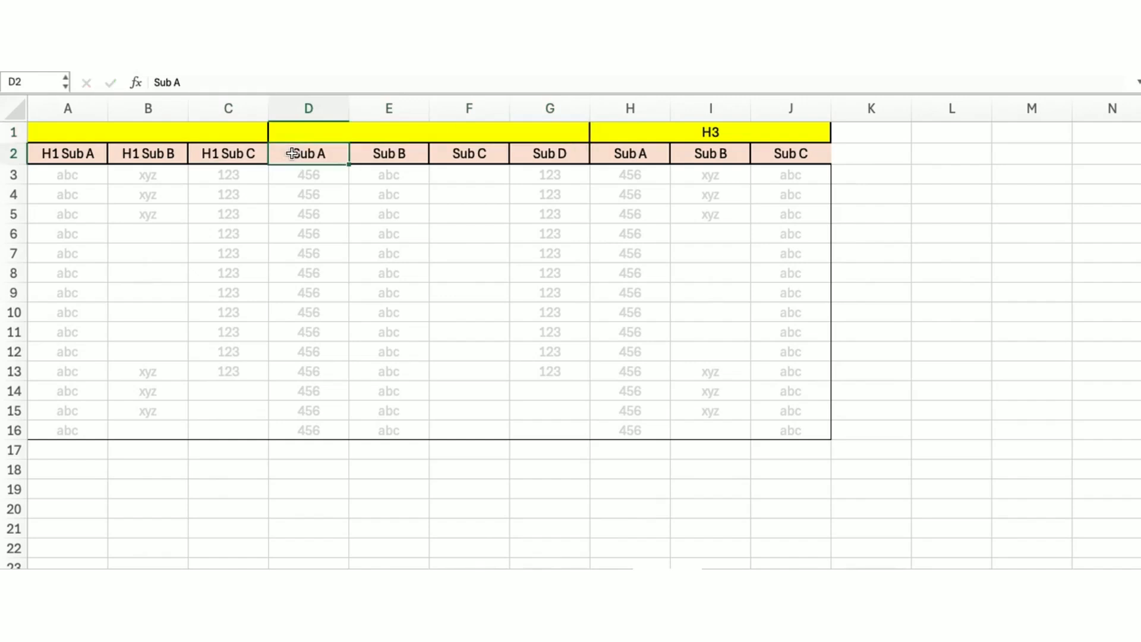
pyautogui.doubleClick(296, 153)
pyautogui.write('H2')
pyautogui.click(364, 153)
pyautogui.doubleClick(373, 153)
pyautogui.write('H2')
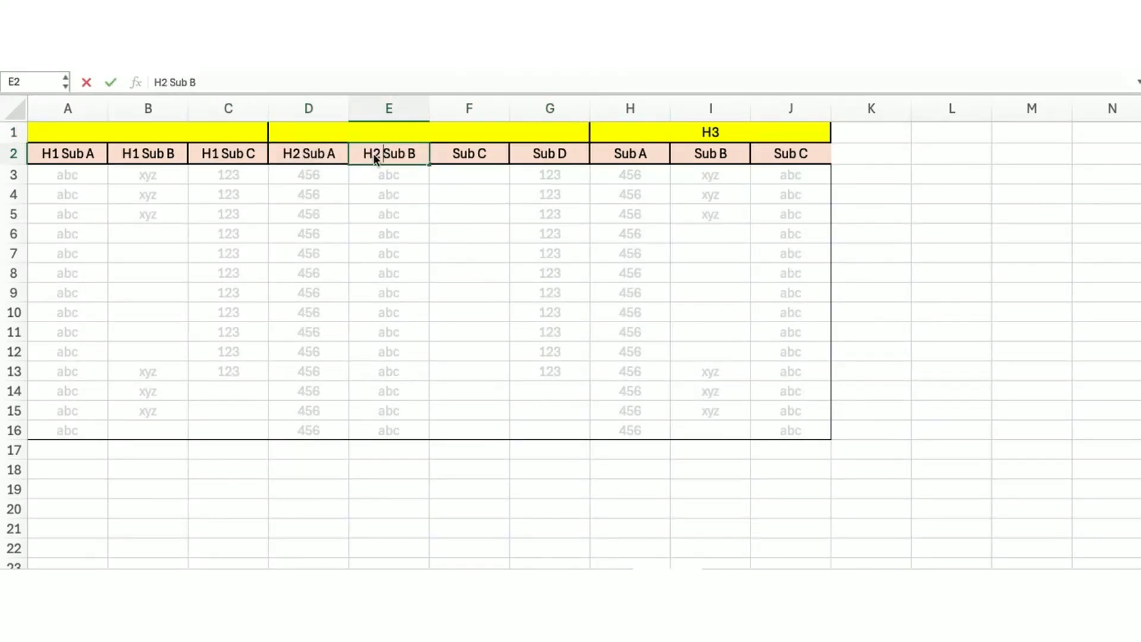
pyautogui.click(454, 153)
pyautogui.doubleClick(453, 153)
pyautogui.write('H2')
pyautogui.doubleClick(532, 153)
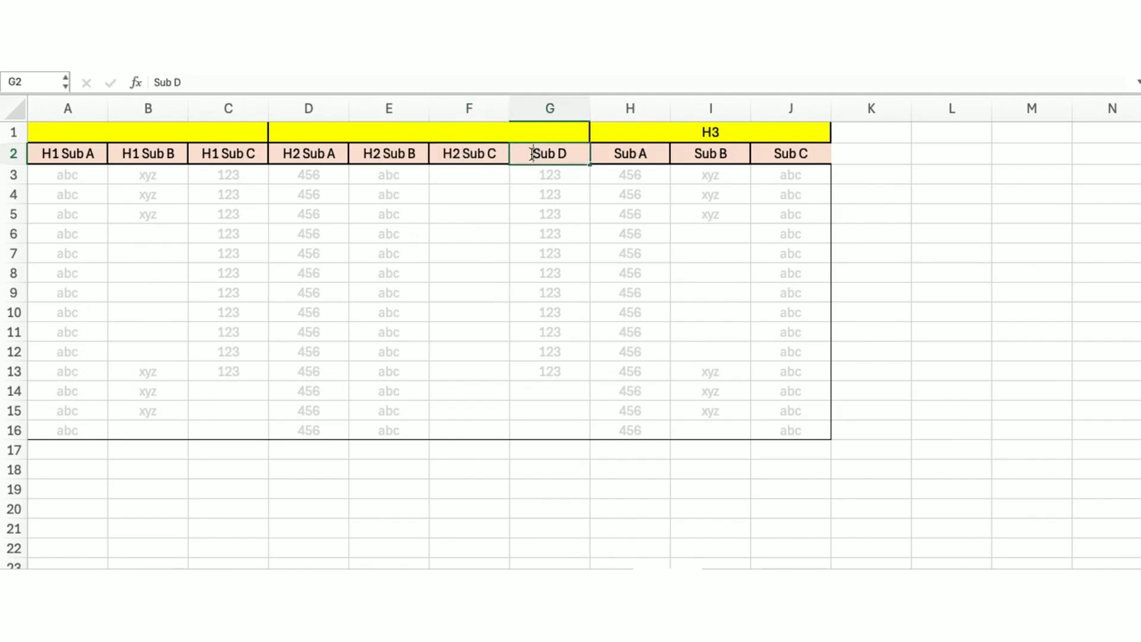
pyautogui.write('H2')
# Clear the H3 group label and prefix the Sub A, Sub B and Sub C headers beneath it with H3
pyautogui.doubleClick(707, 131)
pyautogui.moveTo(702, 131); pyautogui.dragTo(720, 131)
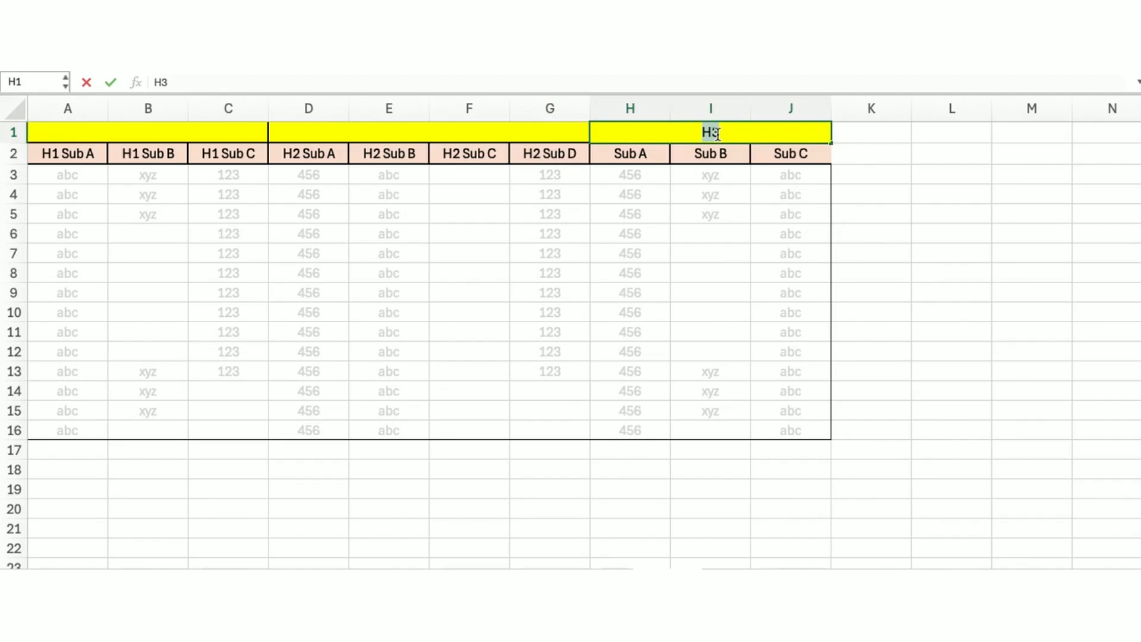
pyautogui.press('BackSpace')
pyautogui.click(616, 153)
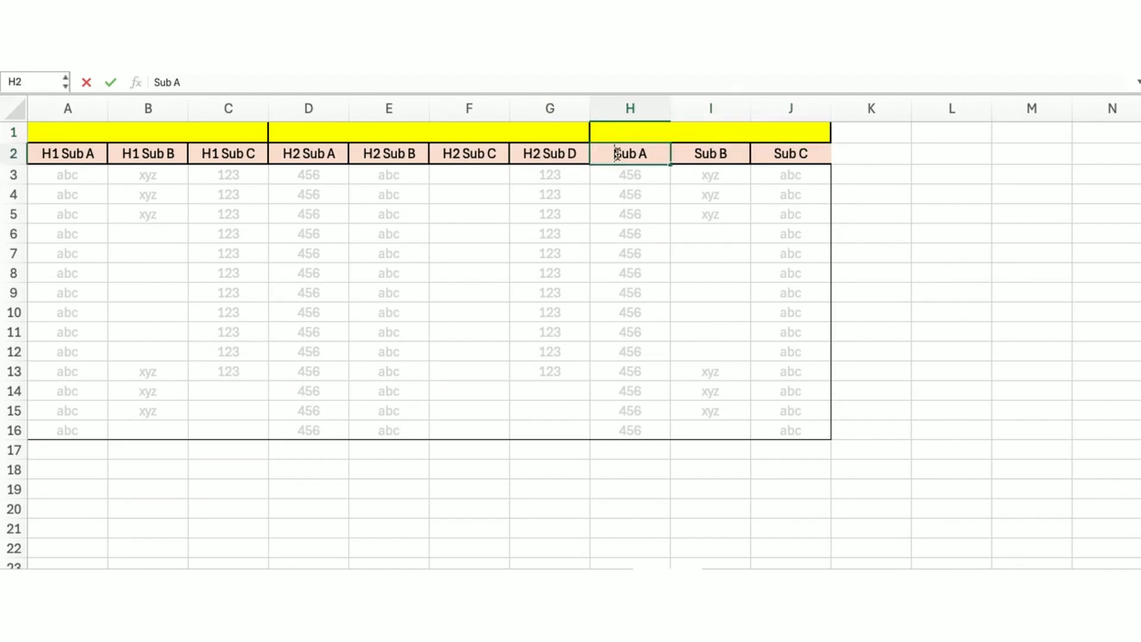
pyautogui.write('H3')
pyautogui.doubleClick(689, 153)
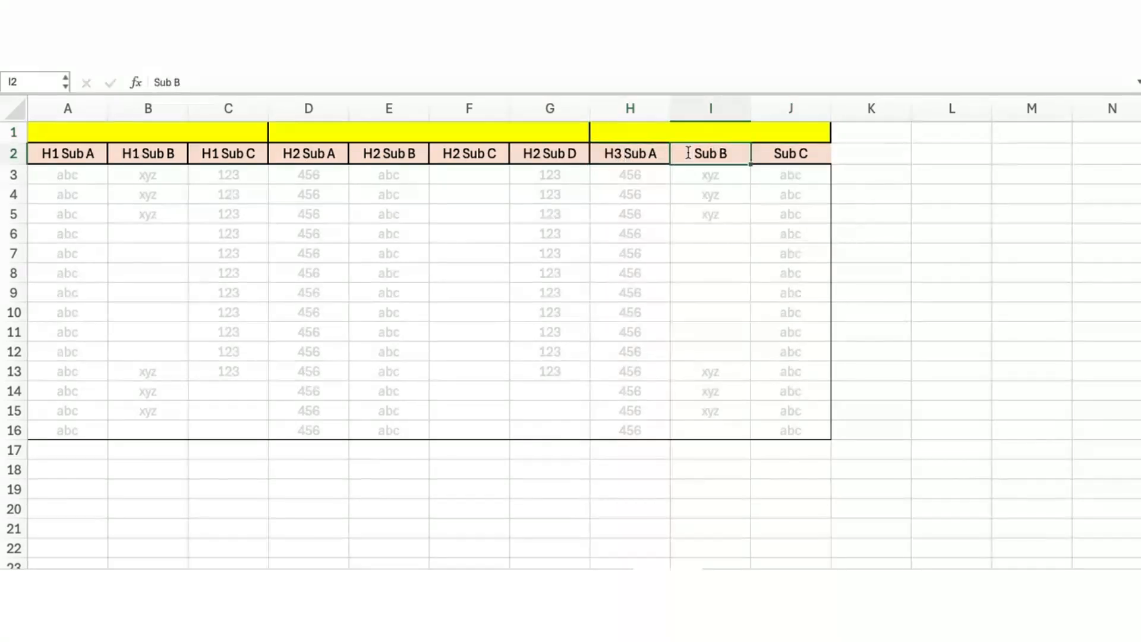
pyautogui.write('H3')
pyautogui.click(769, 154)
pyautogui.doubleClick(769, 154)
pyautogui.write('H3')
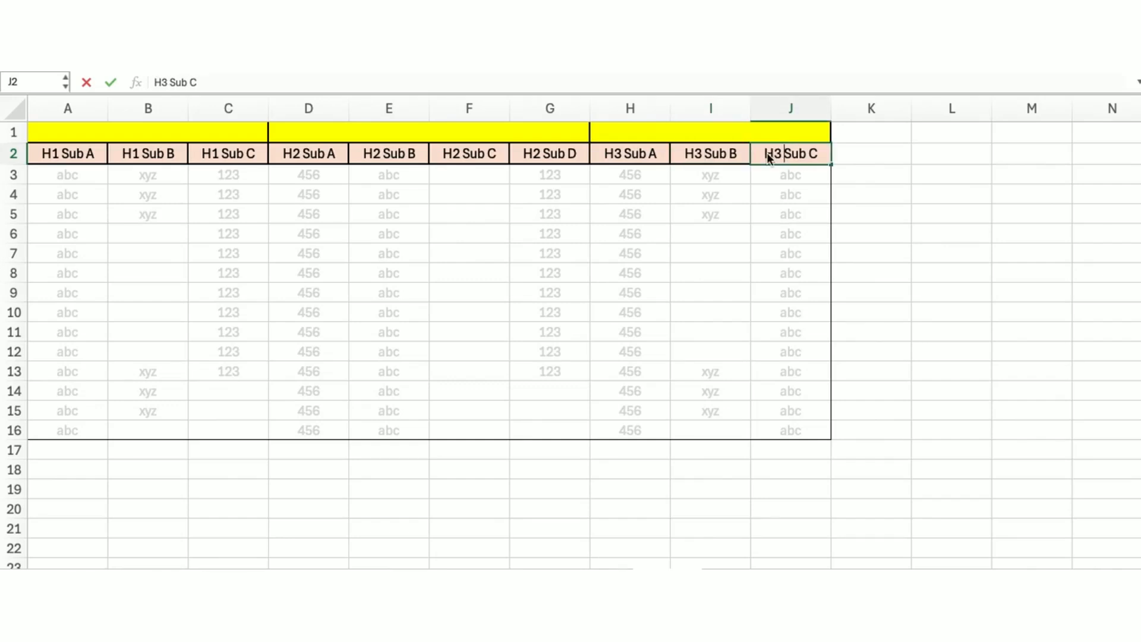
# Delete the now empty group header row 1 so a single header row remains
pyautogui.click(8, 131)
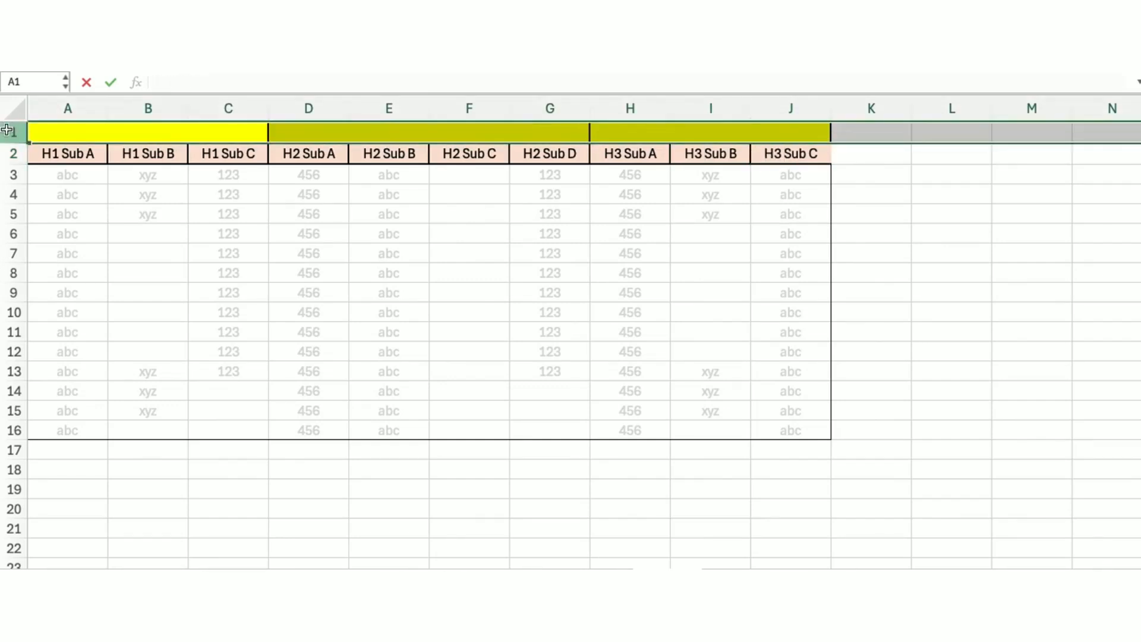
pyautogui.rightClick(7, 130)
pyautogui.click(63, 236)
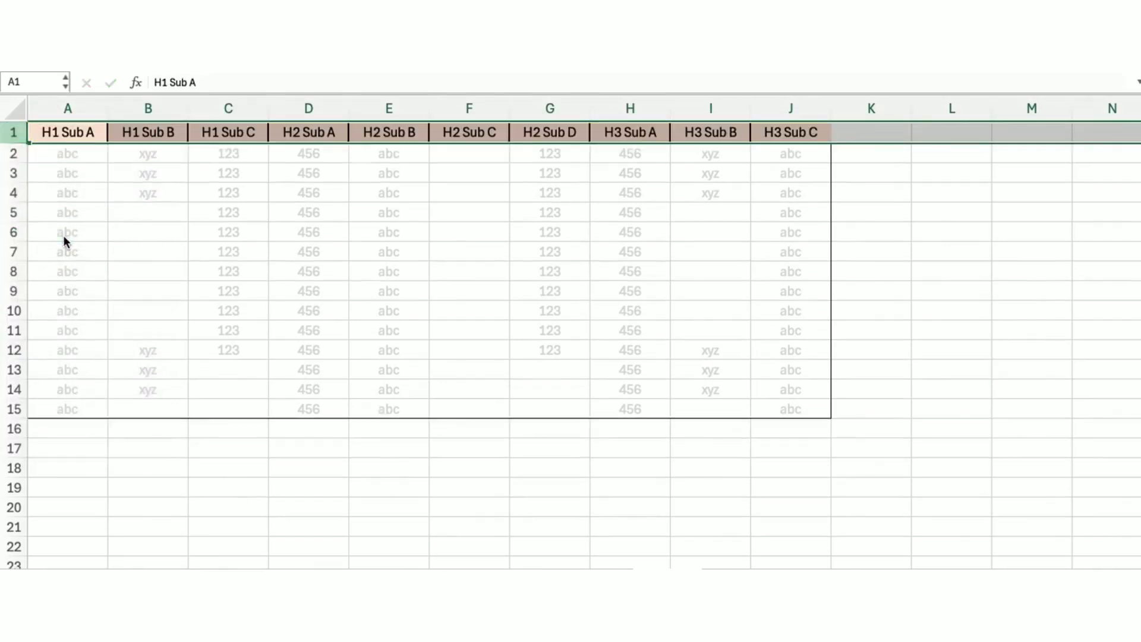
# Select the columns and header row, then inspect each header cell from H1 Sub A to H3 Sub C individually
pyautogui.moveTo(81, 105); pyautogui.dragTo(814, 116)
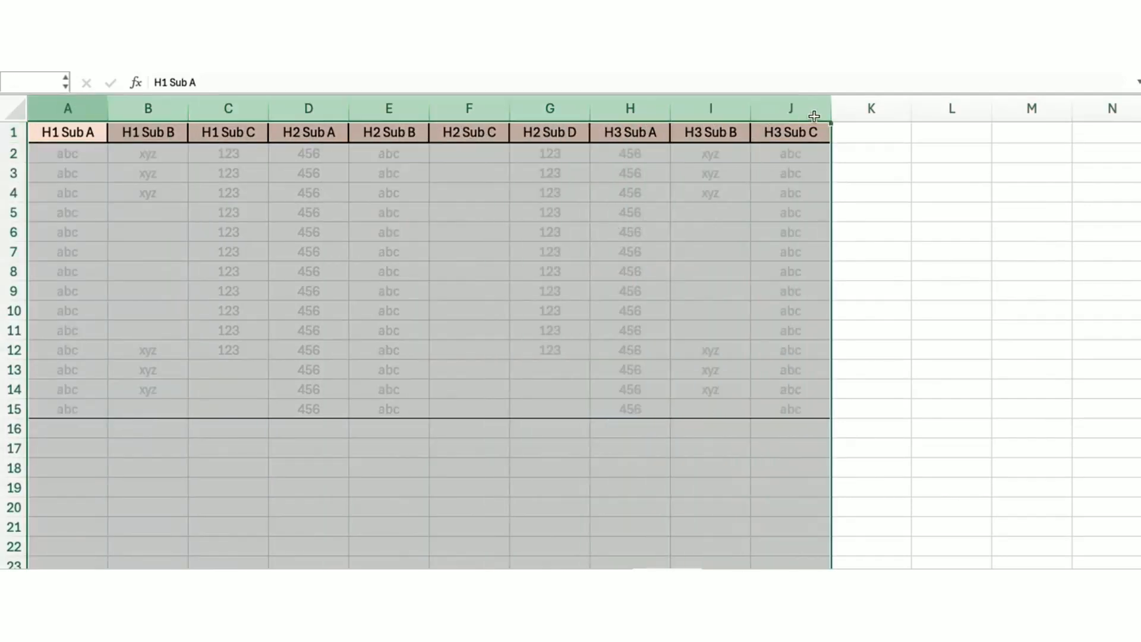
pyautogui.click(84, 133)
pyautogui.moveTo(83, 133); pyautogui.dragTo(797, 146)
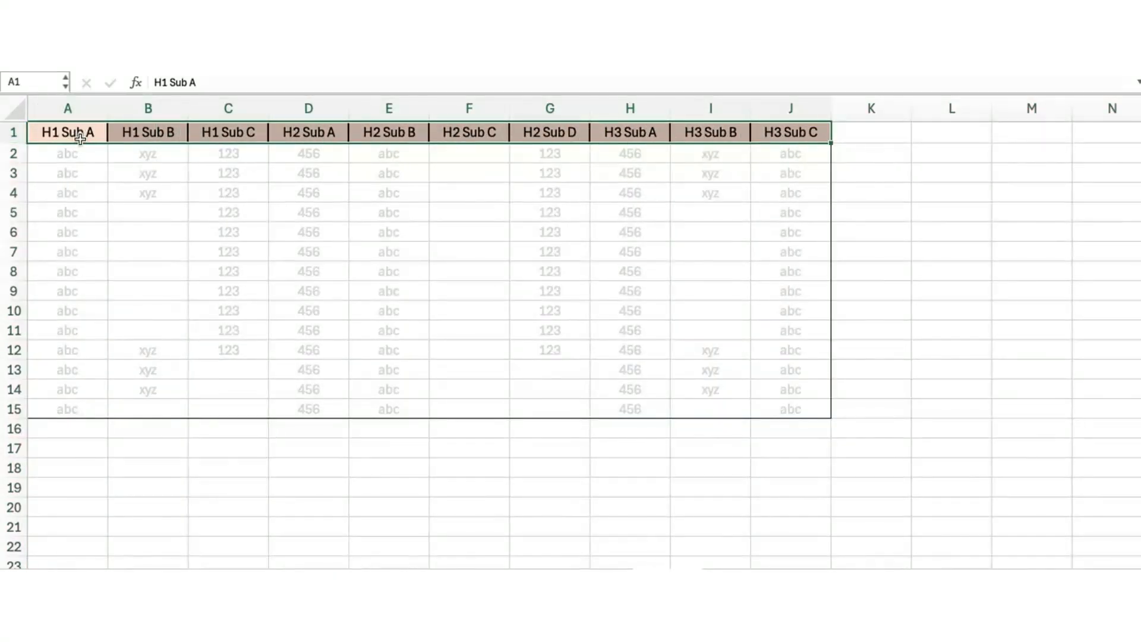
pyautogui.click(68, 136)
pyautogui.click(164, 136)
pyautogui.click(249, 138)
pyautogui.click(325, 134)
pyautogui.click(405, 133)
pyautogui.click(479, 132)
pyautogui.click(562, 132)
pyautogui.click(647, 132)
pyautogui.click(725, 132)
pyautogui.click(795, 132)
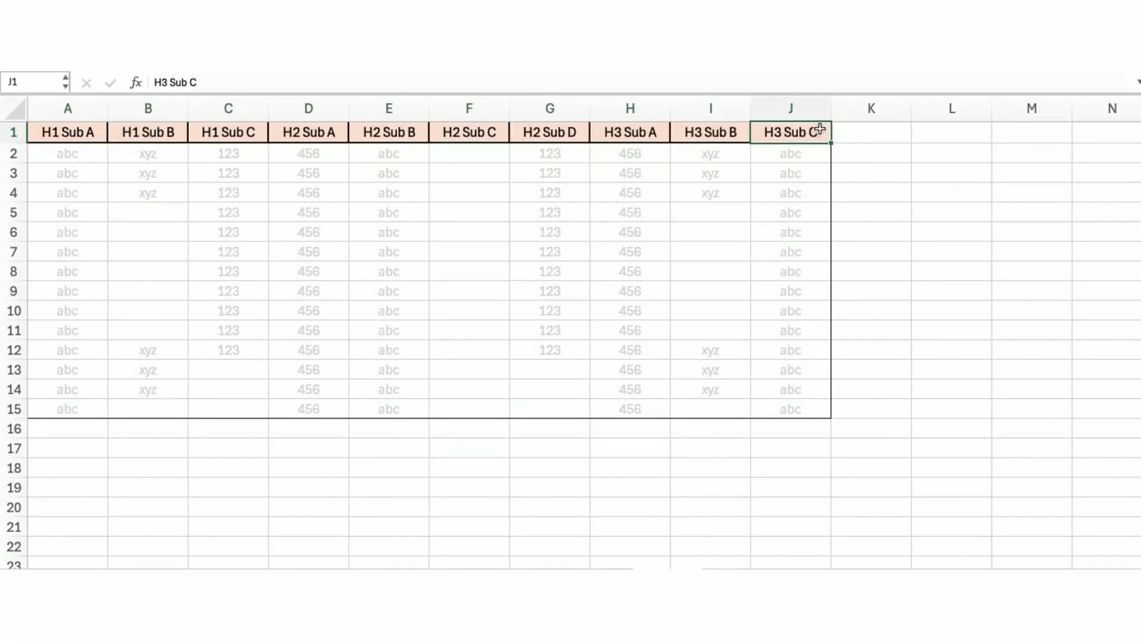